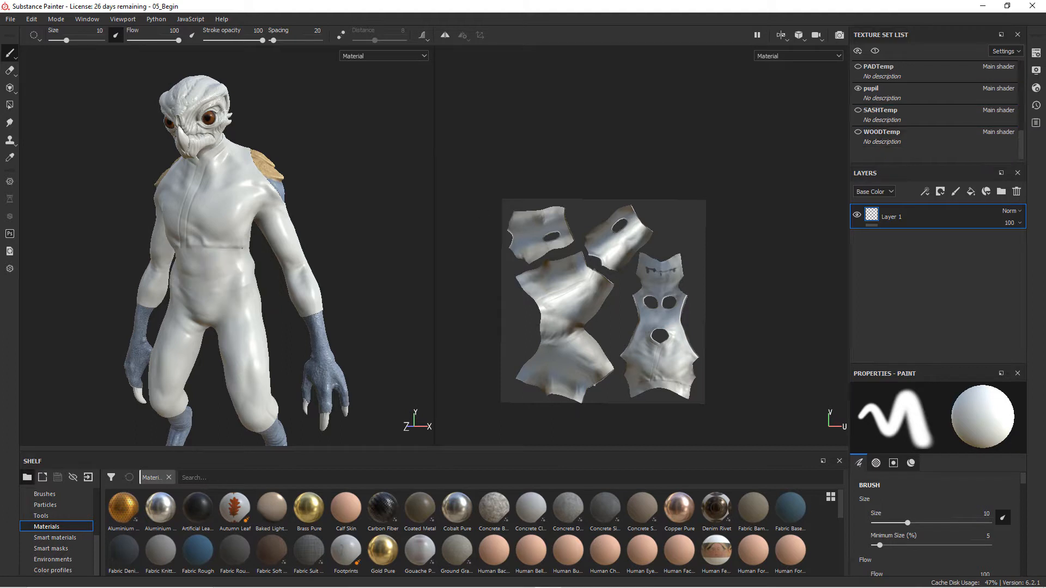
- Examine the character's head, shoulders and white jumpsuit from several angles and distances
{"action": "left_click_drag", "start_coordinate": [350, 221], "coordinate": [220, 239], "text": "alt"}
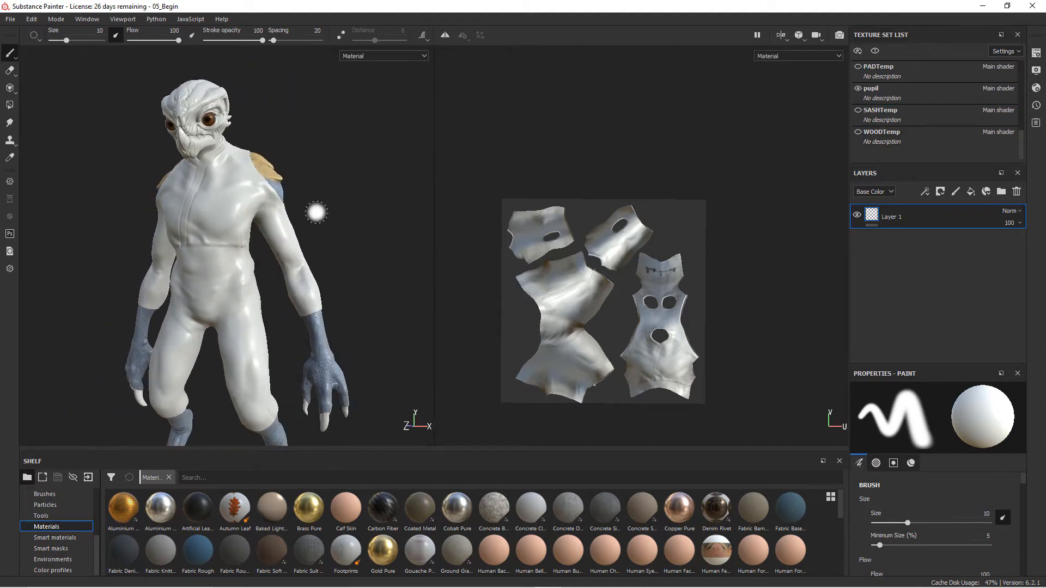
{"action": "left_click_drag", "start_coordinate": [327, 234], "coordinate": [365, 205], "text": "alt"}
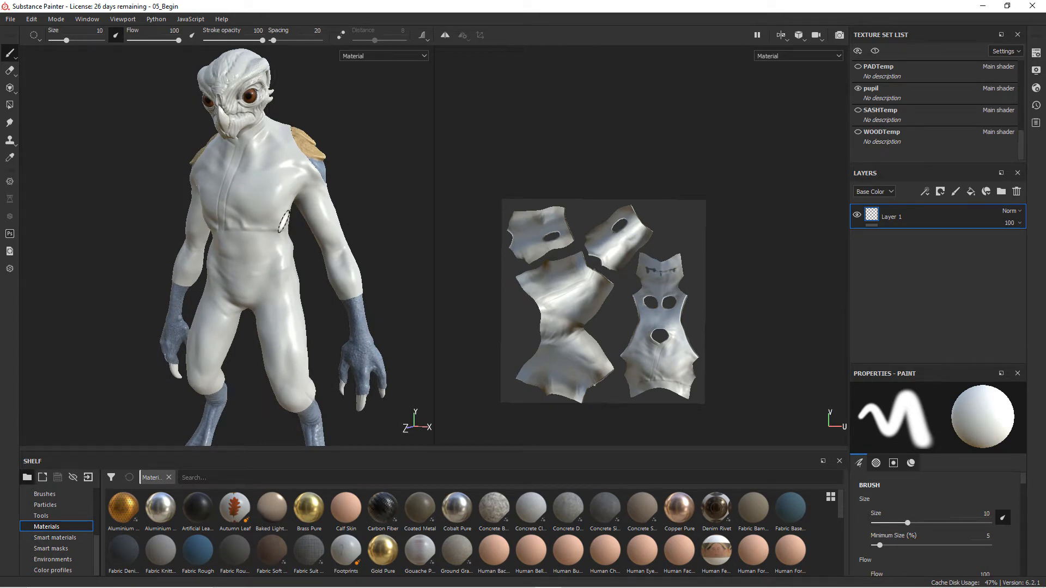
{"action": "left_click_drag", "start_coordinate": [265, 197], "coordinate": [285, 201], "text": "alt"}
{"action": "right_click_drag", "start_coordinate": [268, 200], "coordinate": [420, 218], "text": "alt"}
{"action": "mouse_move", "coordinate": [338, 218]}
{"action": "middle_mouse_down", "text": "alt"}
{"action": "mouse_move", "coordinate": [331, 223]}
{"action": "mouse_move", "coordinate": [346, 315]}
{"action": "middle_mouse_up", "text": "alt"}
{"action": "right_click_drag", "start_coordinate": [347, 315], "coordinate": [393, 307], "text": "alt"}
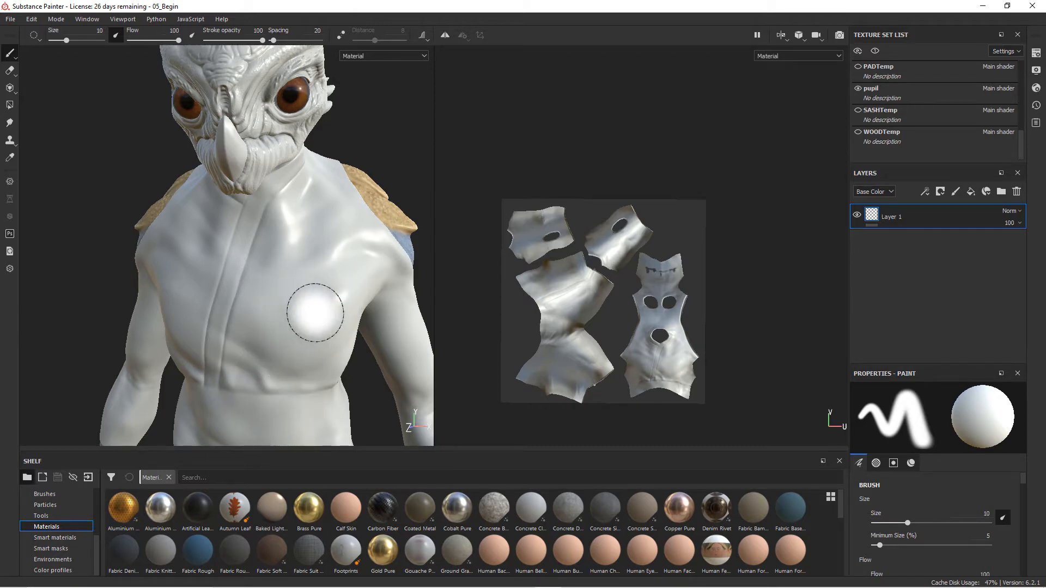
{"action": "mouse_move", "coordinate": [334, 327]}
{"action": "left_mouse_down", "text": "alt"}
{"action": "mouse_move", "coordinate": [342, 311]}
{"action": "mouse_move", "coordinate": [338, 321]}
{"action": "left_mouse_up", "text": "alt"}
{"action": "middle_click_drag", "start_coordinate": [338, 321], "coordinate": [318, 238], "text": "alt"}
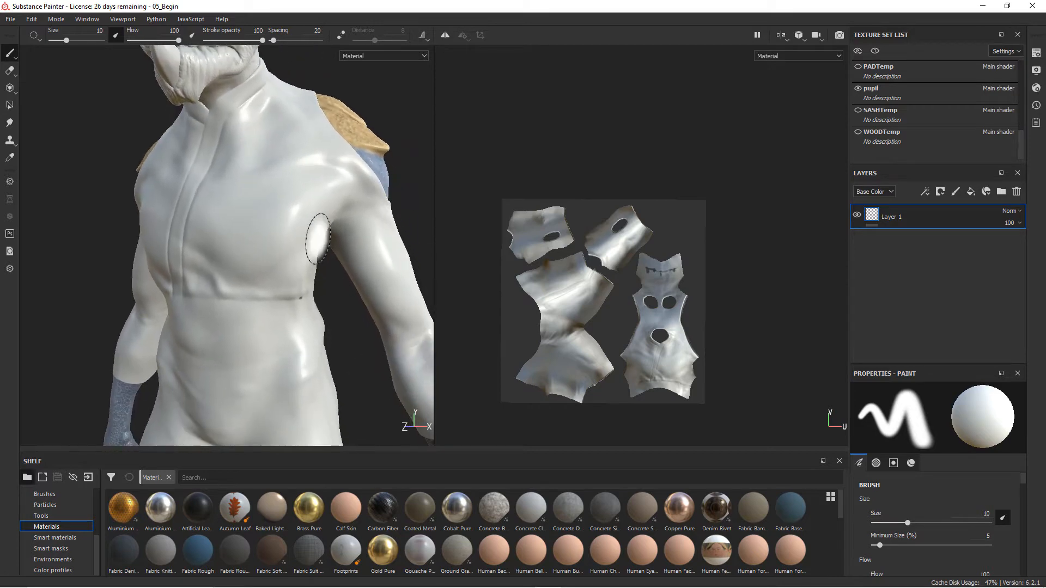
{"action": "right_click_drag", "start_coordinate": [317, 238], "coordinate": [275, 266], "text": "alt"}
{"action": "middle_click_drag", "start_coordinate": [371, 306], "coordinate": [325, 239], "text": "alt"}
{"action": "left_click_drag", "start_coordinate": [325, 239], "coordinate": [381, 313], "text": "alt"}
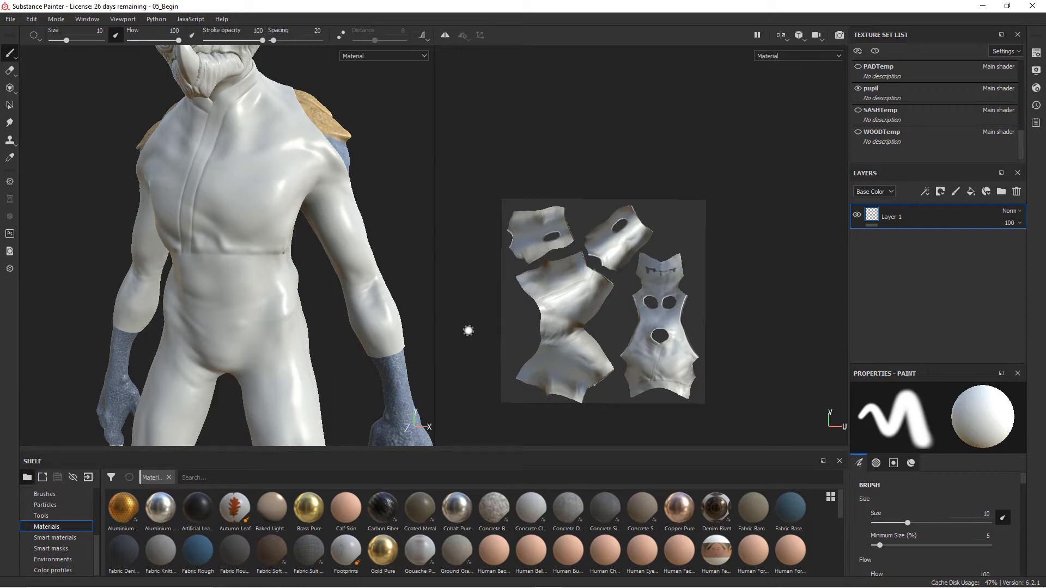
- Add a fill layer above Layer 1 in the JUMPTemp texture set
{"action": "scroll", "coordinate": [925, 71], "scroll_direction": "up", "scroll_amount": 5}
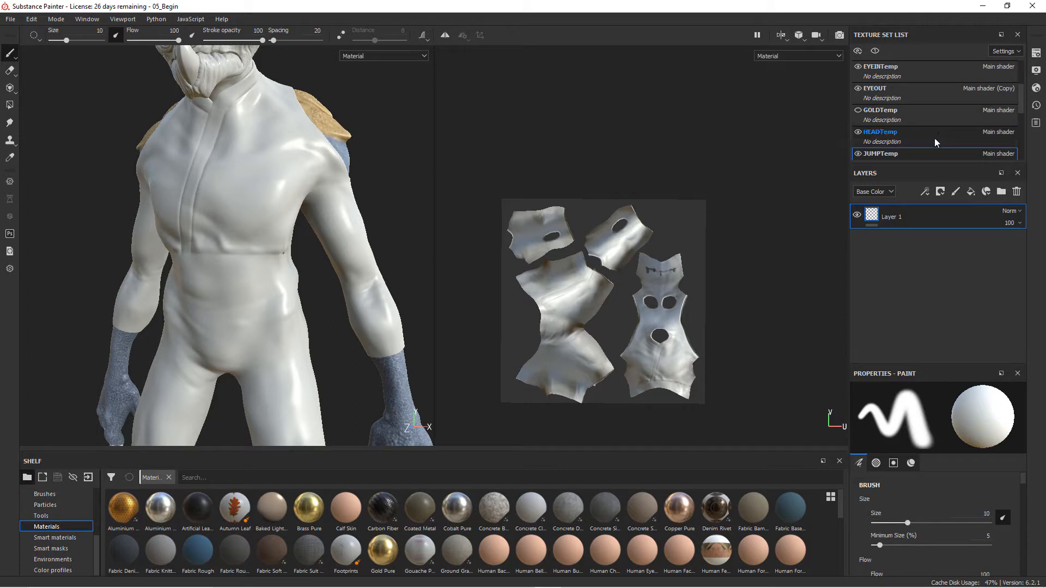
{"action": "left_click", "coordinate": [895, 158]}
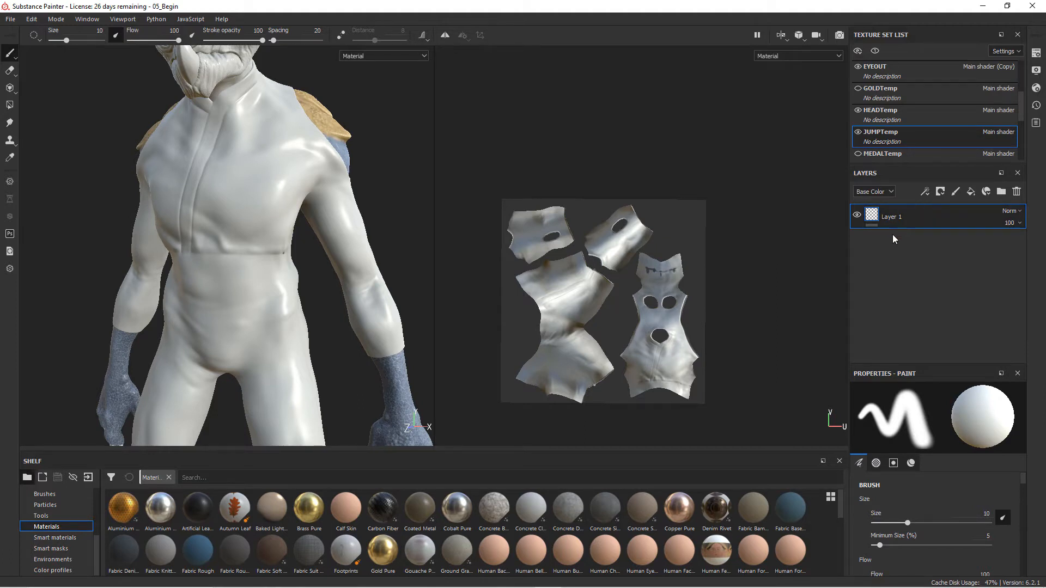
{"action": "left_click", "coordinate": [971, 192]}
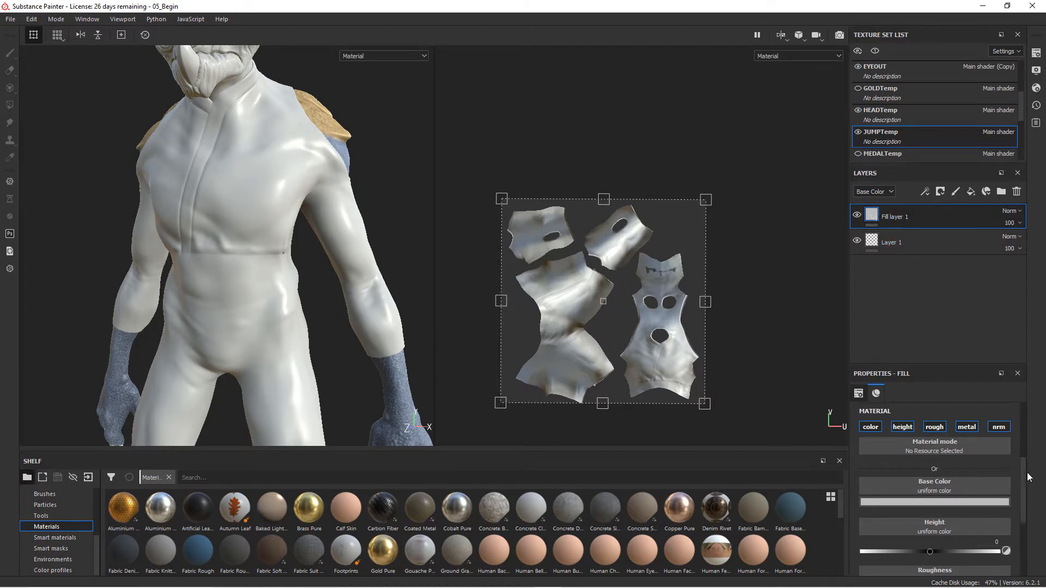
- Try the Fabric Cross Rounded procedural as the base color of the jumpsuit's fill layer
{"action": "scroll", "coordinate": [1022, 474], "scroll_direction": "down", "scroll_amount": 1}
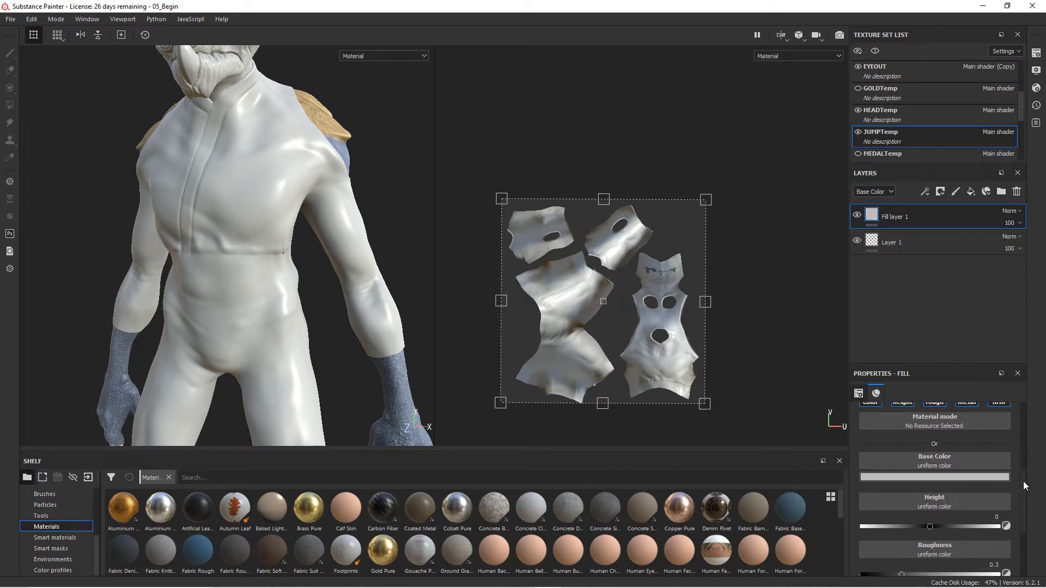
{"action": "left_click_drag", "start_coordinate": [95, 556], "coordinate": [97, 530]}
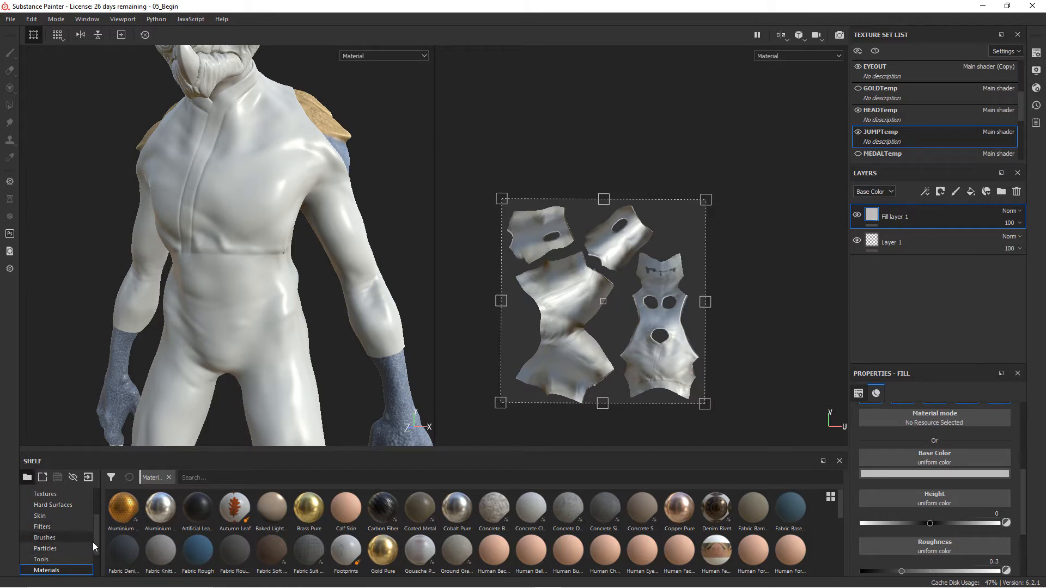
{"action": "scroll", "coordinate": [97, 531], "scroll_direction": "up", "scroll_amount": 2}
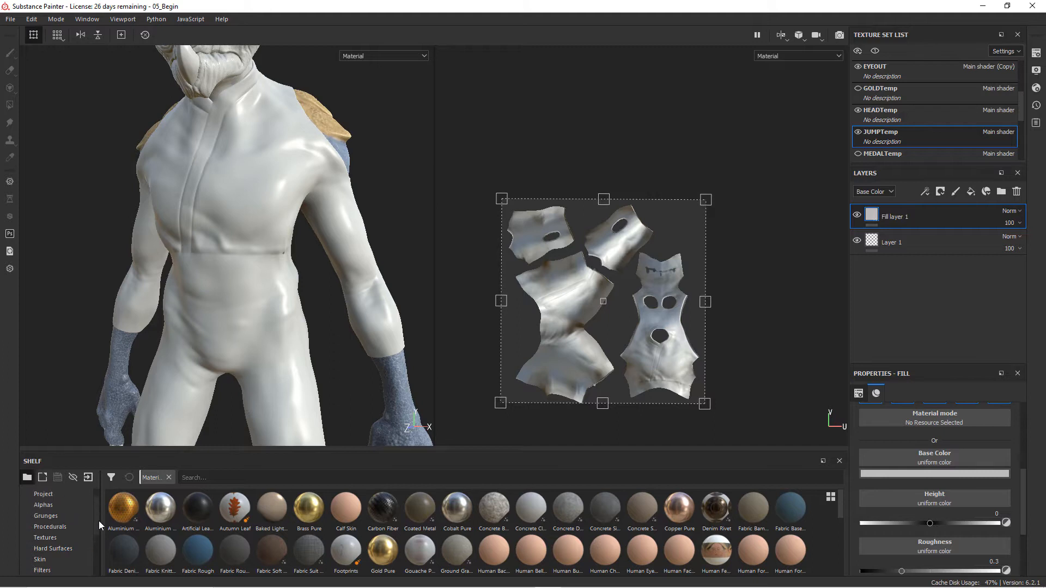
{"action": "left_click", "coordinate": [59, 527]}
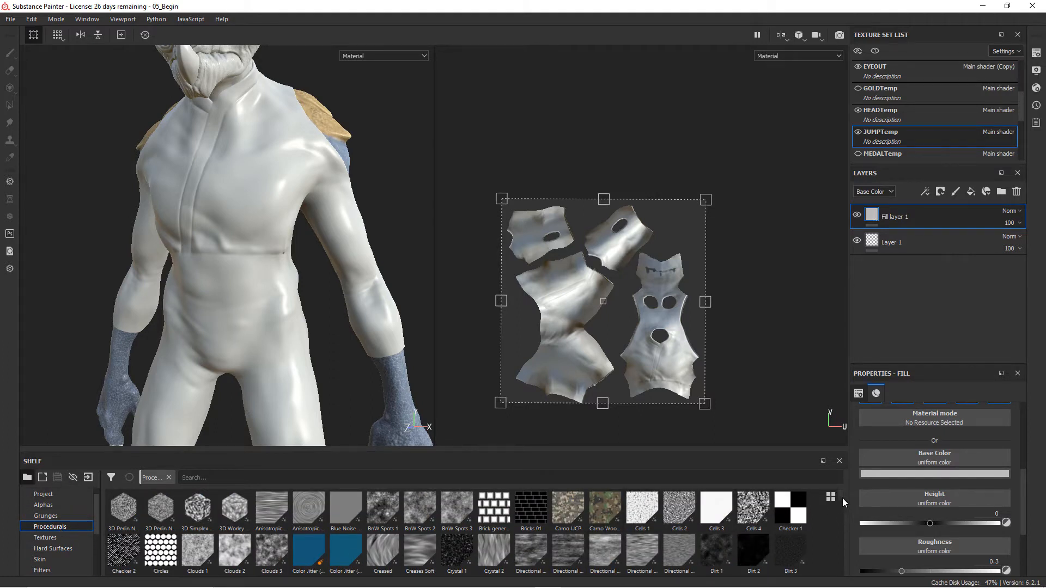
{"action": "left_click_drag", "start_coordinate": [840, 501], "coordinate": [841, 515]}
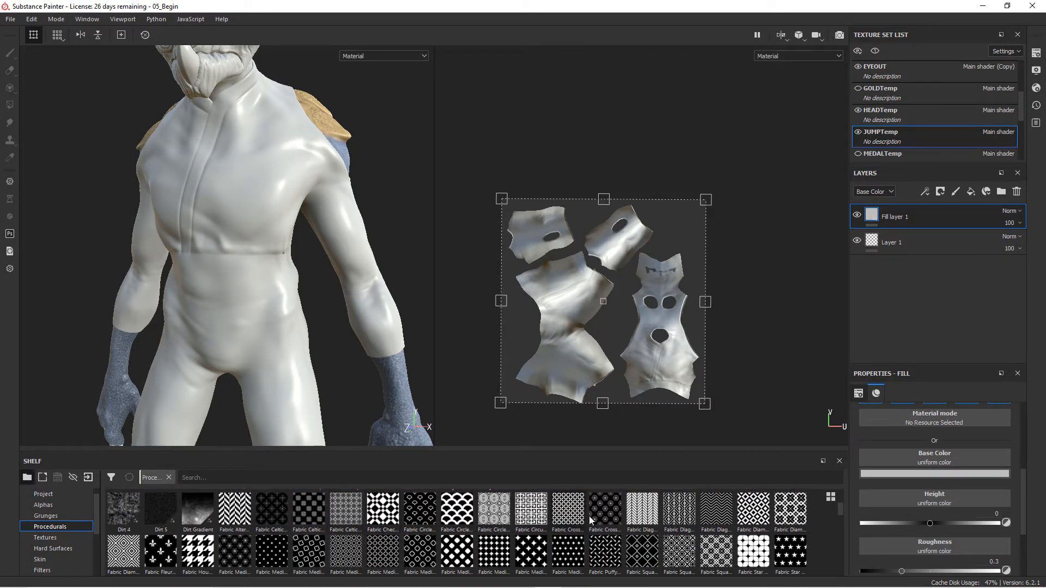
{"action": "mouse_move", "coordinate": [609, 514]}
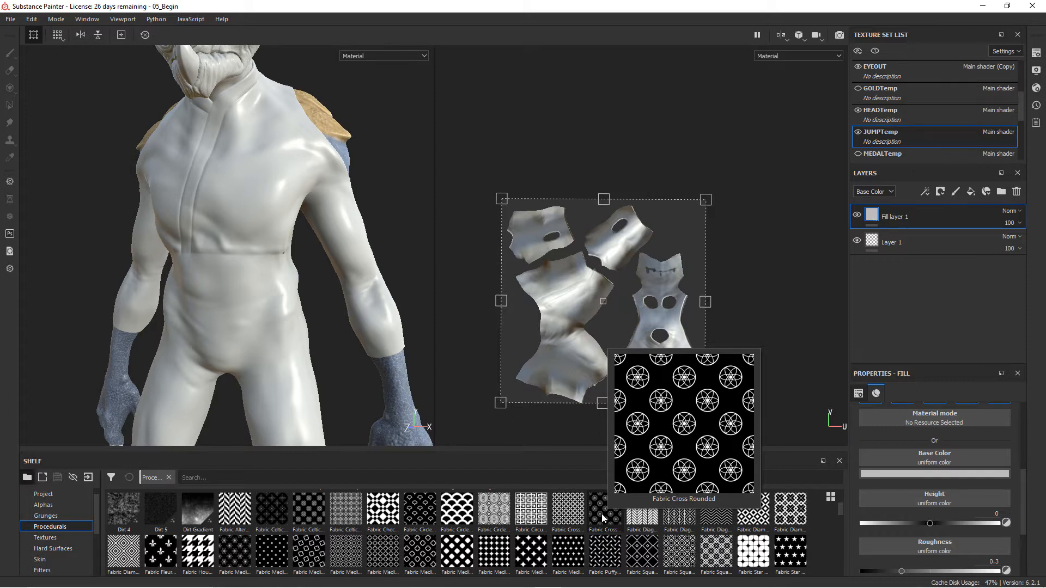
{"action": "mouse_move", "coordinate": [534, 557]}
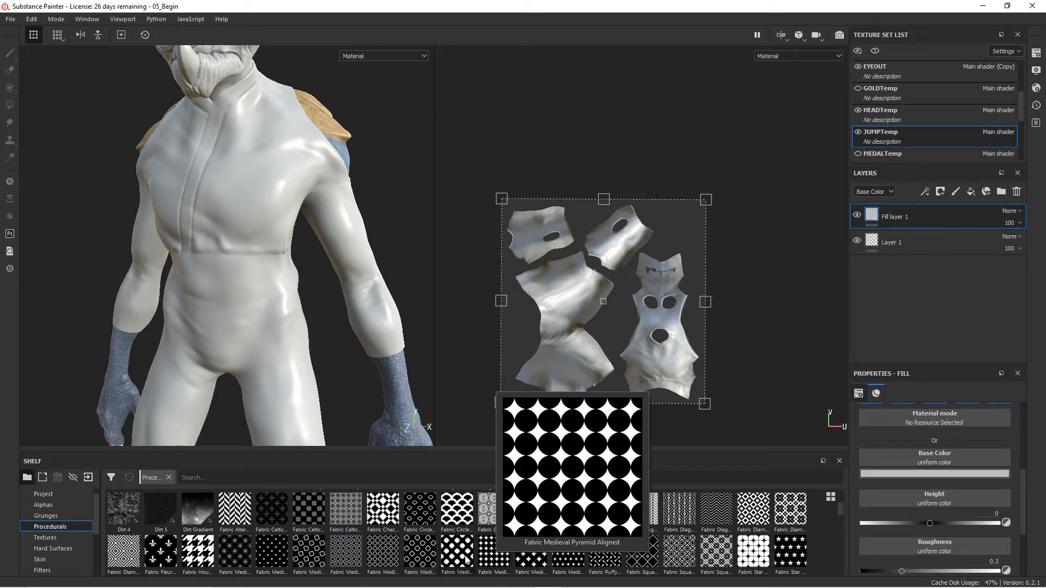
{"action": "mouse_move", "coordinate": [466, 558]}
{"action": "mouse_move", "coordinate": [427, 558]}
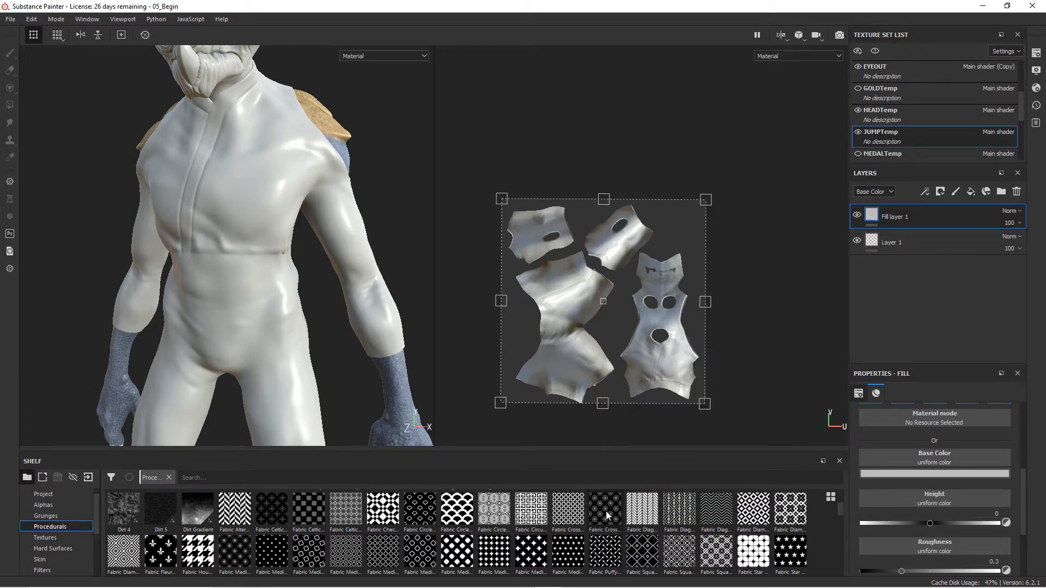
{"action": "left_click_drag", "start_coordinate": [606, 511], "coordinate": [908, 454]}
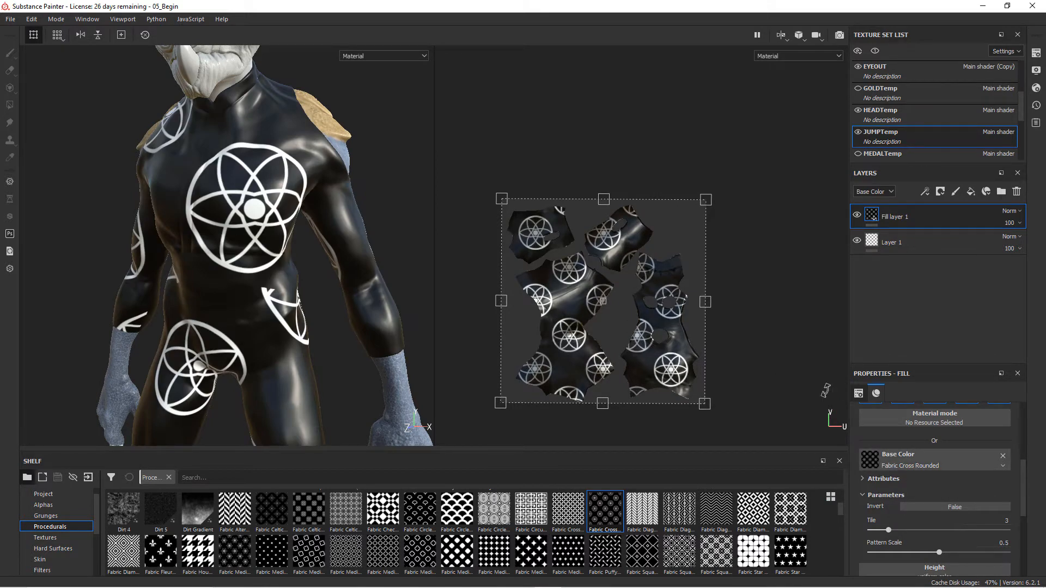
- Set the fabric pattern's Tile to 16 and Pattern Scale to 0.25, and remove the pattern from the base color
{"action": "scroll", "coordinate": [946, 463], "scroll_direction": "down", "scroll_amount": 2}
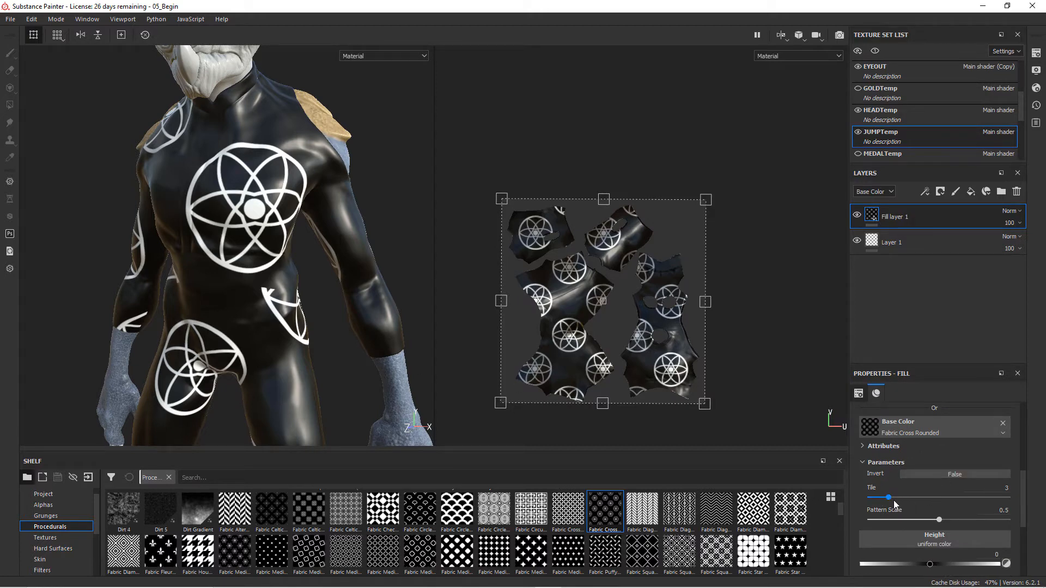
{"action": "left_click_drag", "start_coordinate": [888, 498], "coordinate": [1006, 496]}
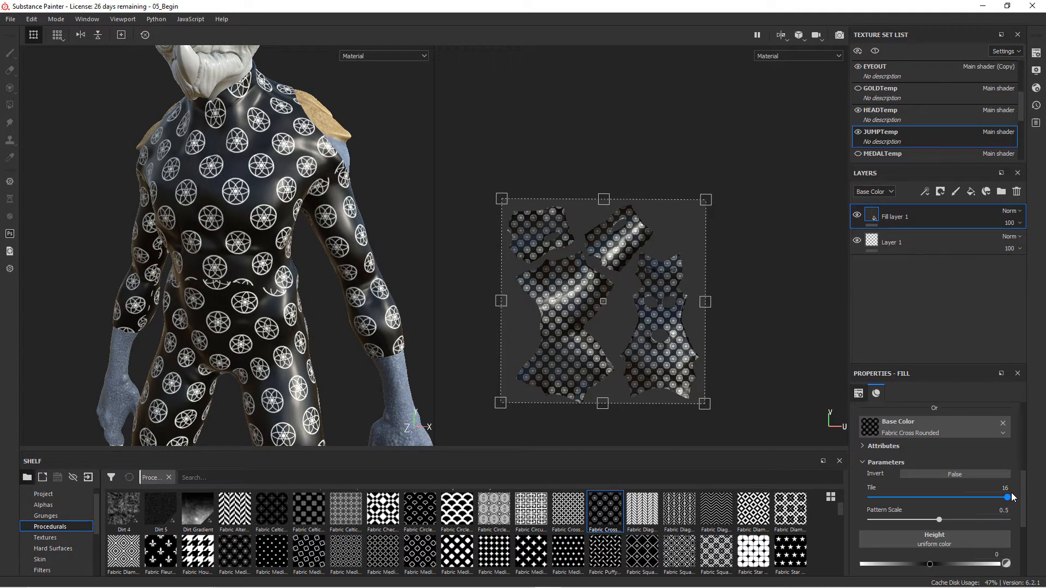
{"action": "left_click_drag", "start_coordinate": [939, 524], "coordinate": [905, 532]}
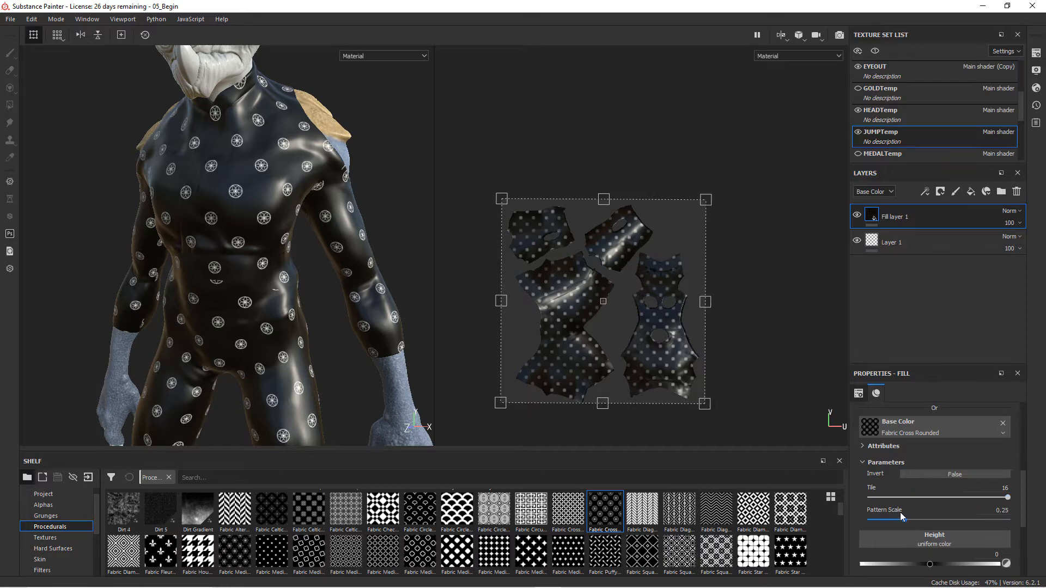
{"action": "left_click", "coordinate": [1002, 423]}
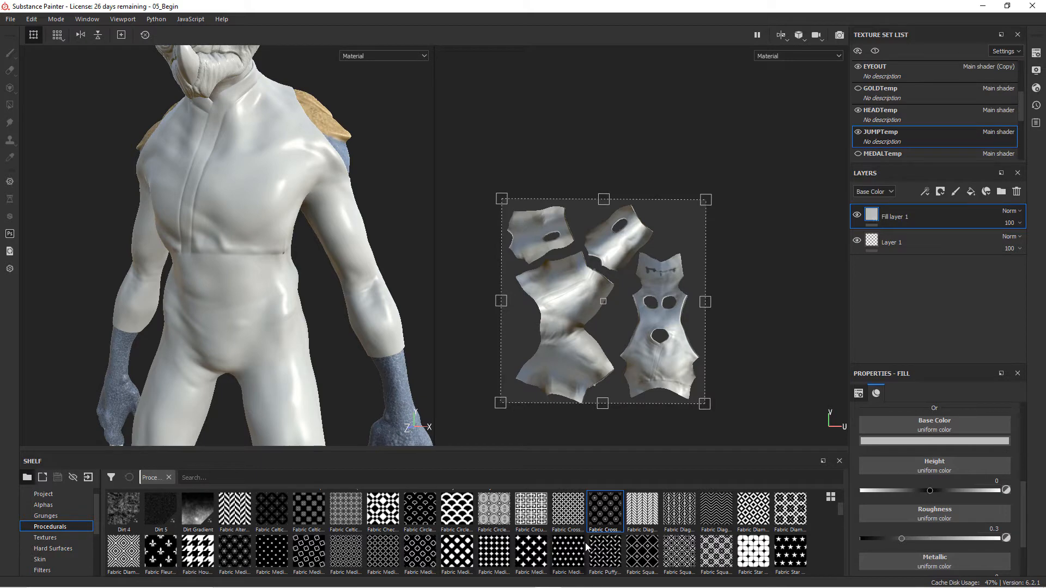
- Search the alphas for "stick" and assign Circular Stick to the fill layer's base color
{"action": "scroll", "coordinate": [575, 551], "scroll_direction": "down", "scroll_amount": 3}
{"action": "scroll", "coordinate": [439, 542], "scroll_direction": "up", "scroll_amount": 3}
{"action": "scroll", "coordinate": [74, 512], "scroll_direction": "up", "scroll_amount": 1}
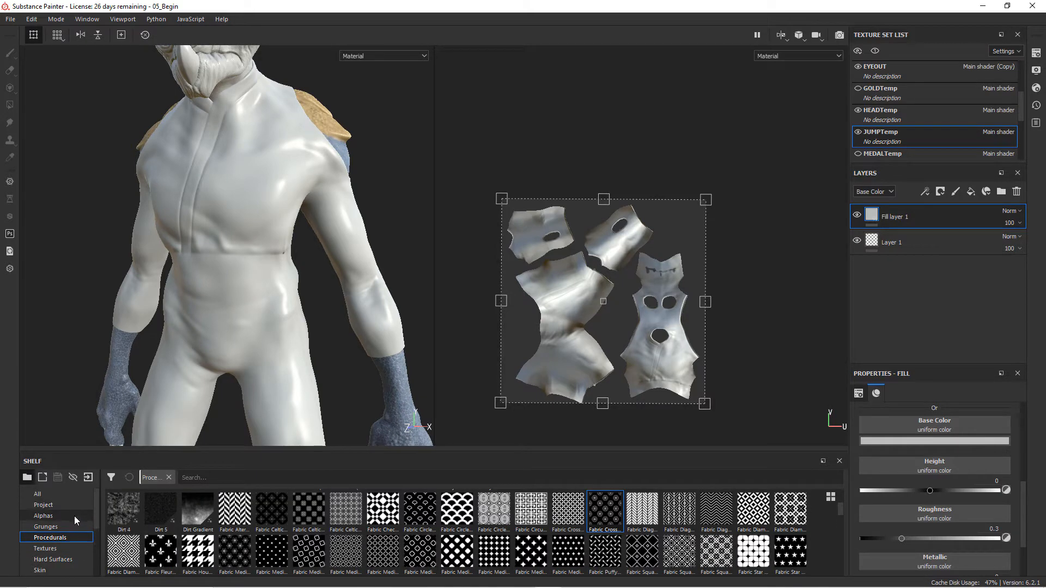
{"action": "left_click", "coordinate": [61, 516]}
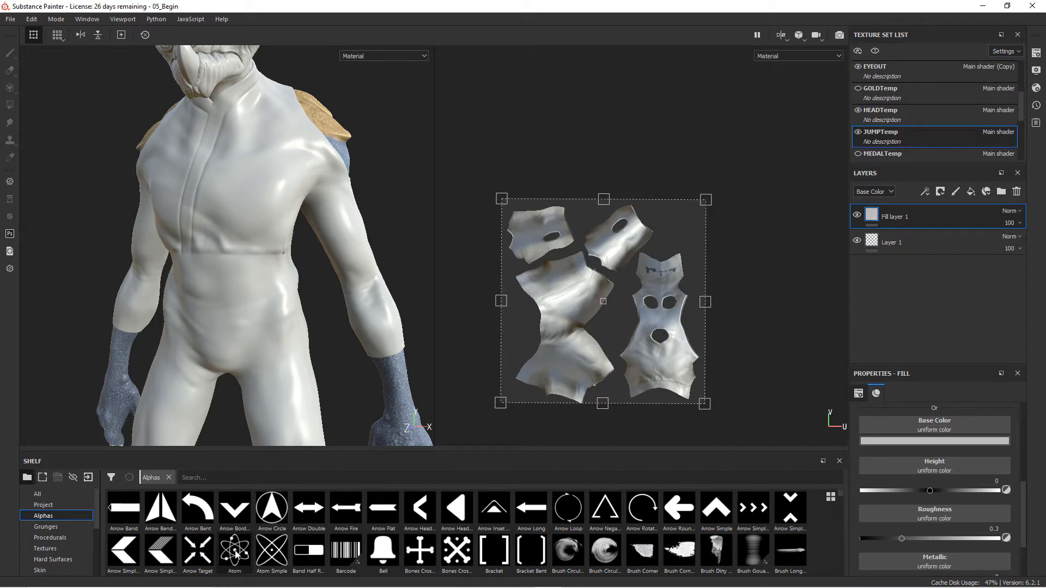
{"action": "scroll", "coordinate": [460, 549], "scroll_direction": "down", "scroll_amount": 2}
{"action": "scroll", "coordinate": [462, 552], "scroll_direction": "up", "scroll_amount": 2}
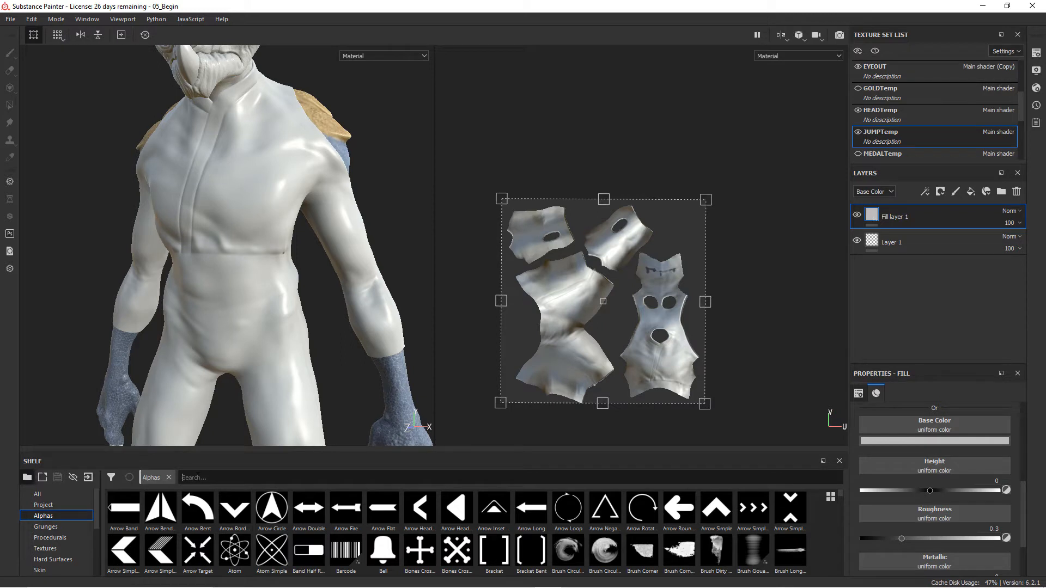
{"action": "left_click", "coordinate": [183, 478]}
{"action": "type", "text": "stick"}
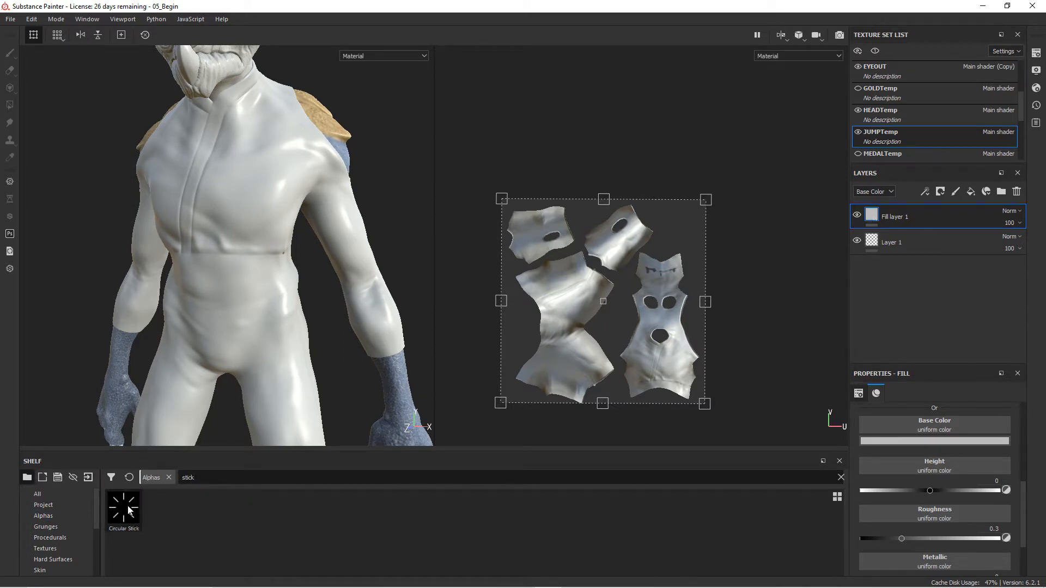
{"action": "mouse_move", "coordinate": [116, 514]}
{"action": "left_click_drag", "start_coordinate": [125, 513], "coordinate": [904, 426]}
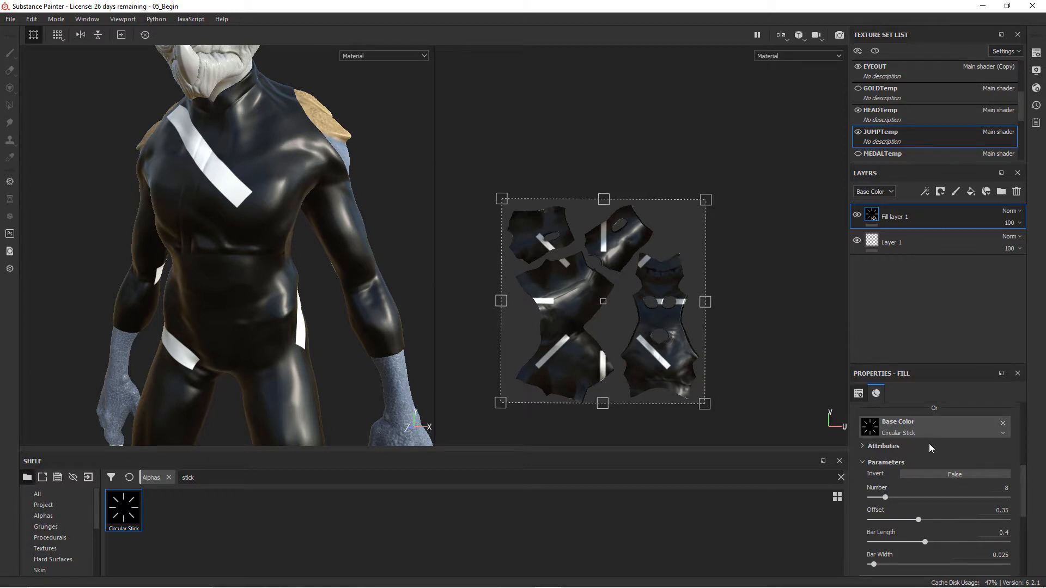
- Set the Circular Stick's Number to 11 and the fill's UV scale to 43.19
{"action": "left_click_drag", "start_coordinate": [885, 499], "coordinate": [892, 498]}
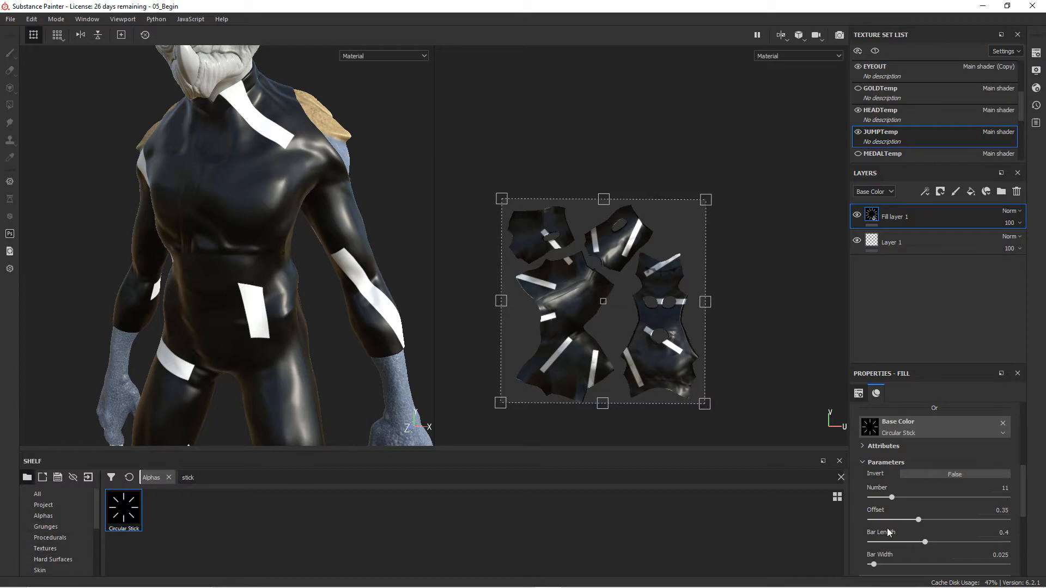
{"action": "scroll", "coordinate": [1015, 484], "scroll_direction": "up", "scroll_amount": 5}
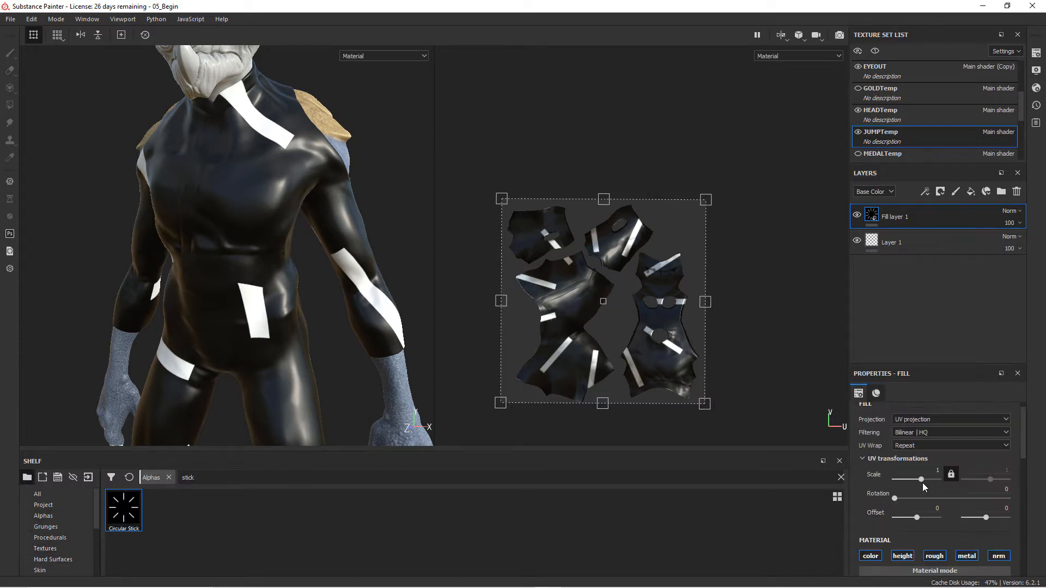
{"action": "left_click_drag", "start_coordinate": [922, 479], "coordinate": [931, 483]}
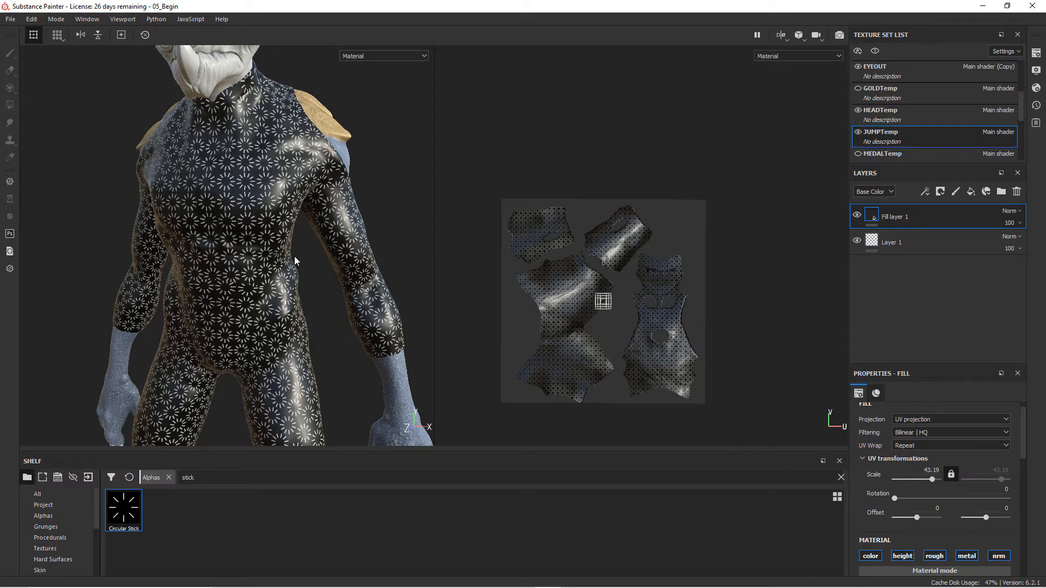
{"action": "right_click_drag", "start_coordinate": [279, 236], "coordinate": [381, 324], "text": "alt"}
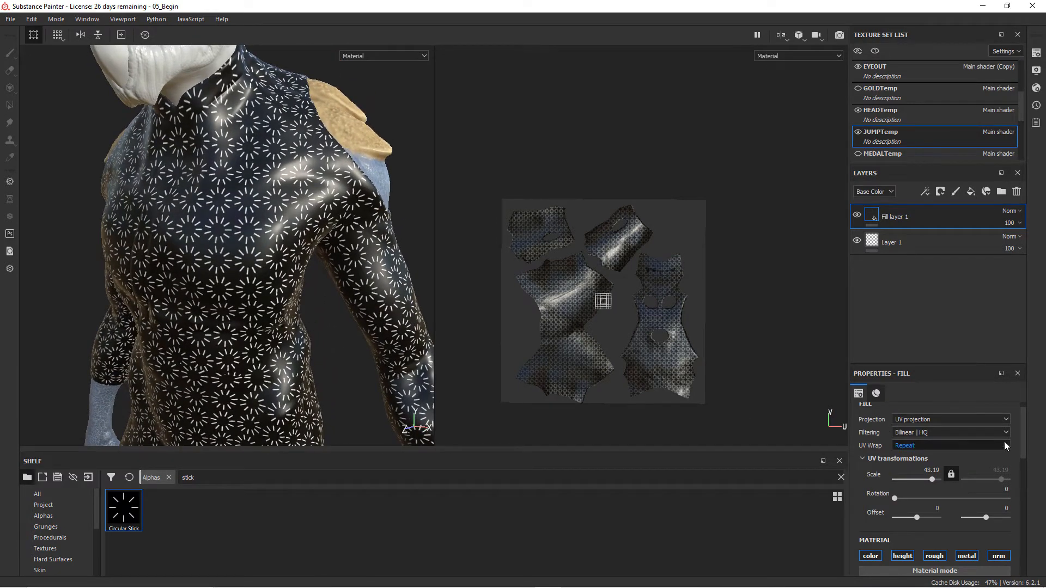
- Set the Circular Stick's Number to 5, Offset to 0.26, Bar Length to 0.28 and Bar Width to 0.02
{"action": "left_click_drag", "start_coordinate": [1022, 431], "coordinate": [1021, 489]}
{"action": "left_click_drag", "start_coordinate": [919, 508], "coordinate": [871, 552]}
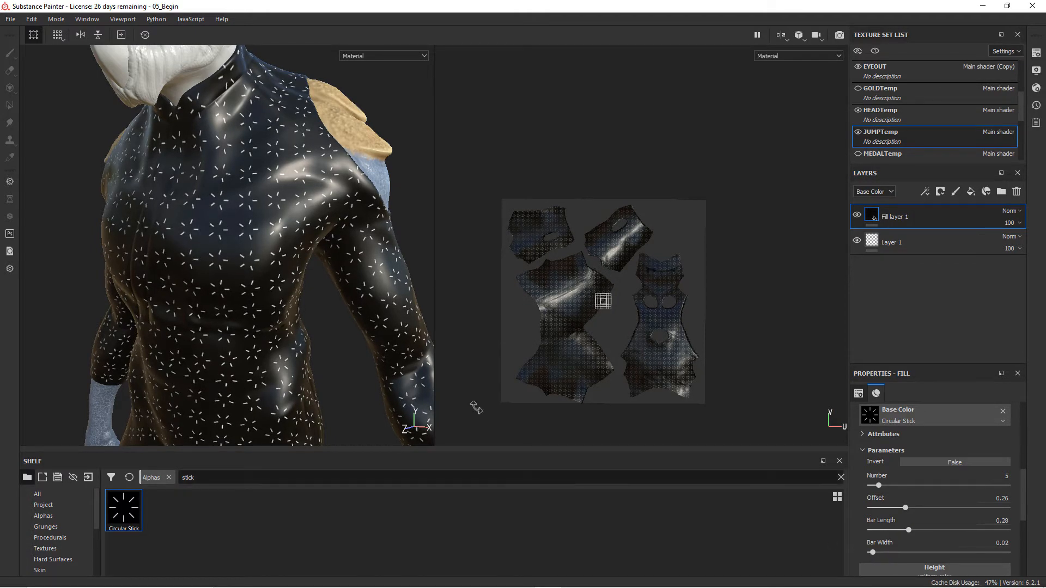
{"action": "left_click_drag", "start_coordinate": [224, 283], "coordinate": [193, 275], "text": "alt"}
{"action": "right_click_drag", "start_coordinate": [193, 275], "coordinate": [227, 294], "text": "alt"}
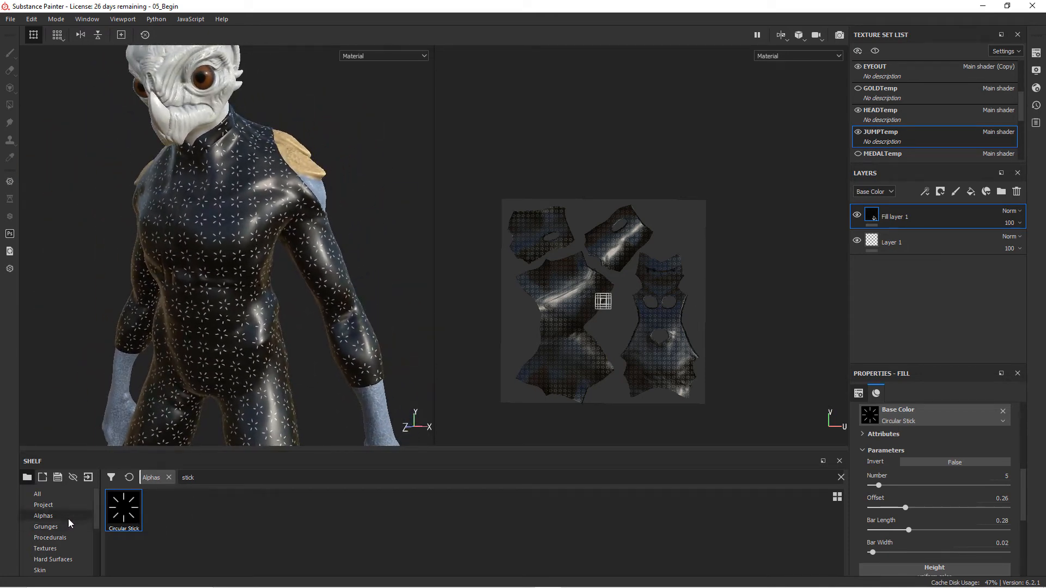
- Browse the procedural textures and examine the small star pattern on the jumpsuit's torso up close
{"action": "left_click", "coordinate": [55, 537]}
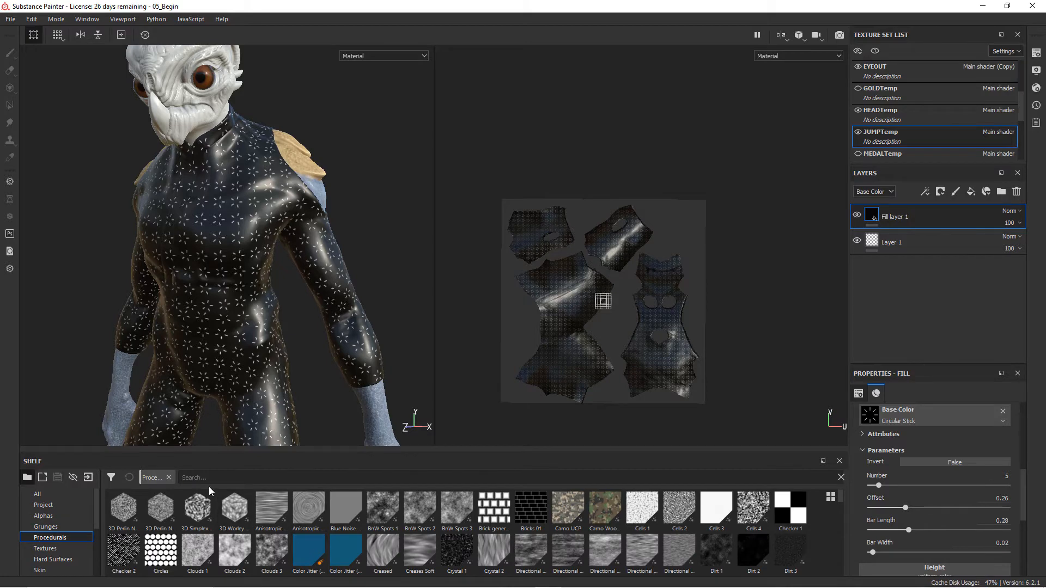
{"action": "scroll", "coordinate": [207, 501], "scroll_direction": "down", "scroll_amount": 2}
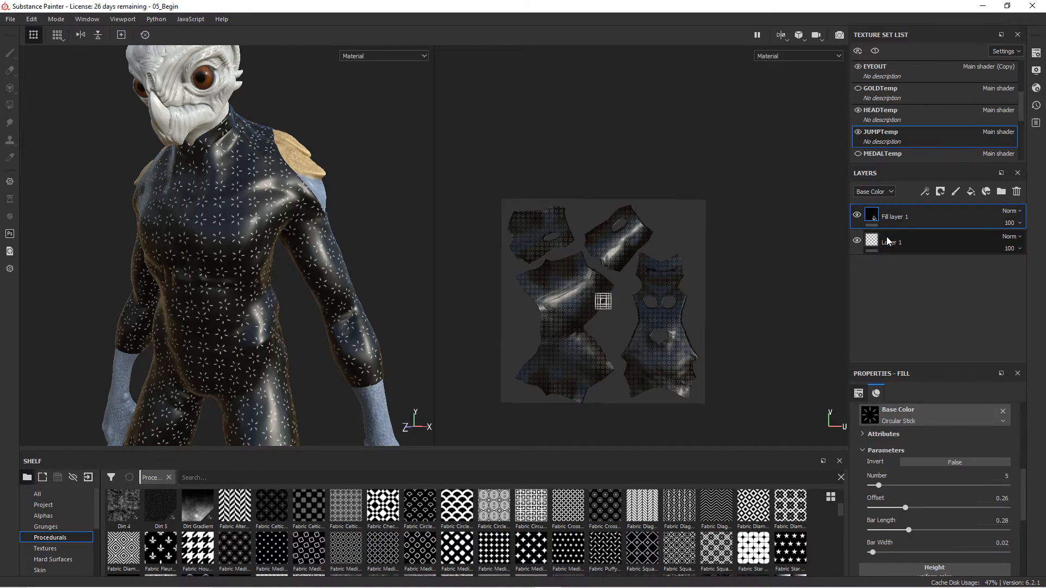
{"action": "left_click_drag", "start_coordinate": [162, 334], "coordinate": [181, 319], "text": "alt"}
{"action": "right_click_drag", "start_coordinate": [181, 319], "coordinate": [417, 339], "text": "alt"}
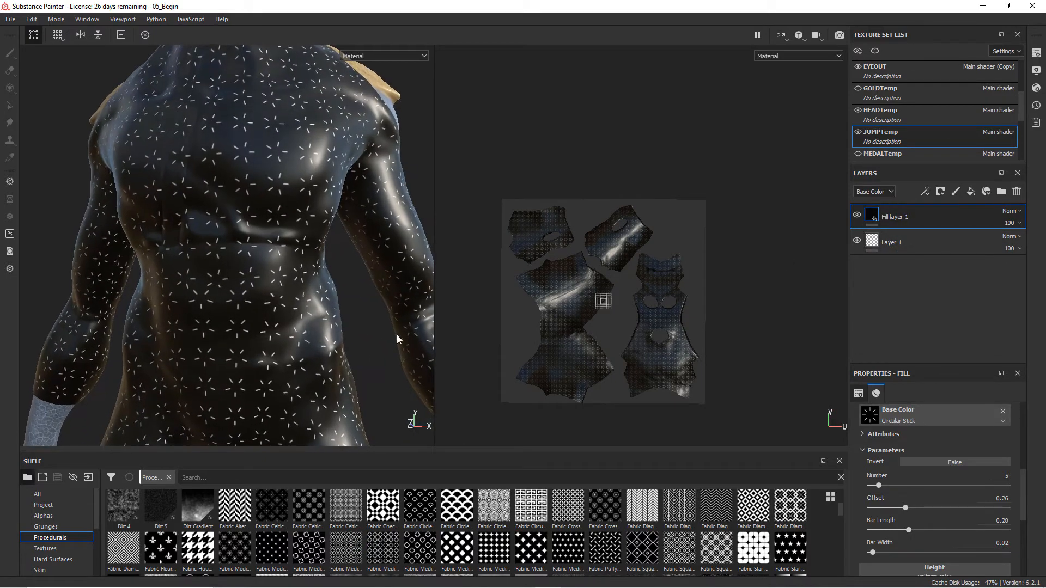
- Examine the star pattern across the jumpsuit's torso, legs and shoulder from several angles and distances
{"action": "left_click_drag", "start_coordinate": [327, 325], "coordinate": [334, 320], "text": "alt"}
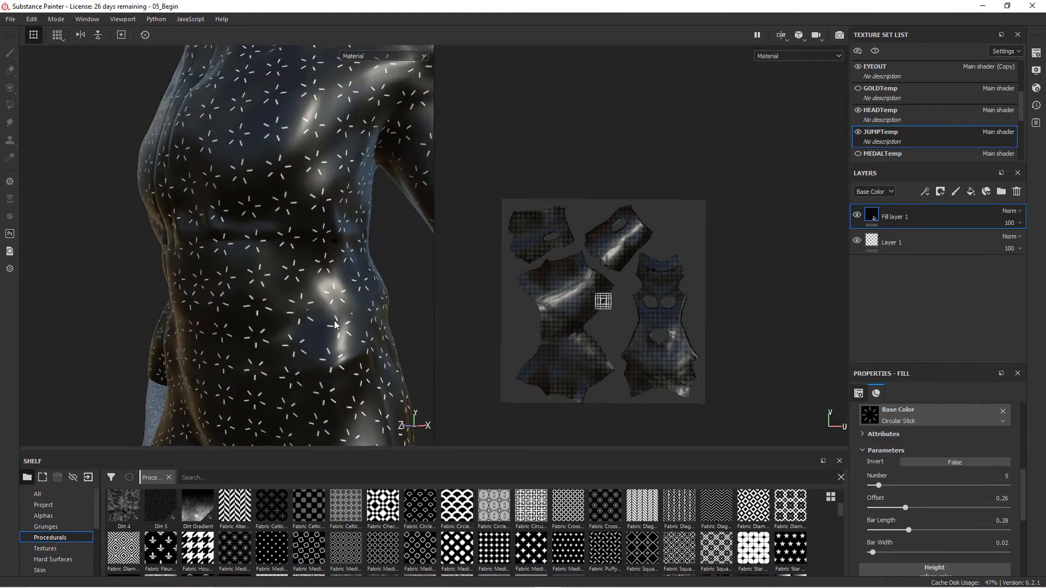
{"action": "right_click_drag", "start_coordinate": [351, 296], "coordinate": [158, 290], "text": "alt"}
{"action": "left_click_drag", "start_coordinate": [158, 289], "coordinate": [273, 290], "text": "alt"}
{"action": "left_click_drag", "start_coordinate": [314, 347], "coordinate": [226, 249], "text": "alt"}
{"action": "right_click_drag", "start_coordinate": [226, 249], "coordinate": [411, 325], "text": "alt"}
{"action": "left_click_drag", "start_coordinate": [410, 325], "coordinate": [224, 246], "text": "alt"}
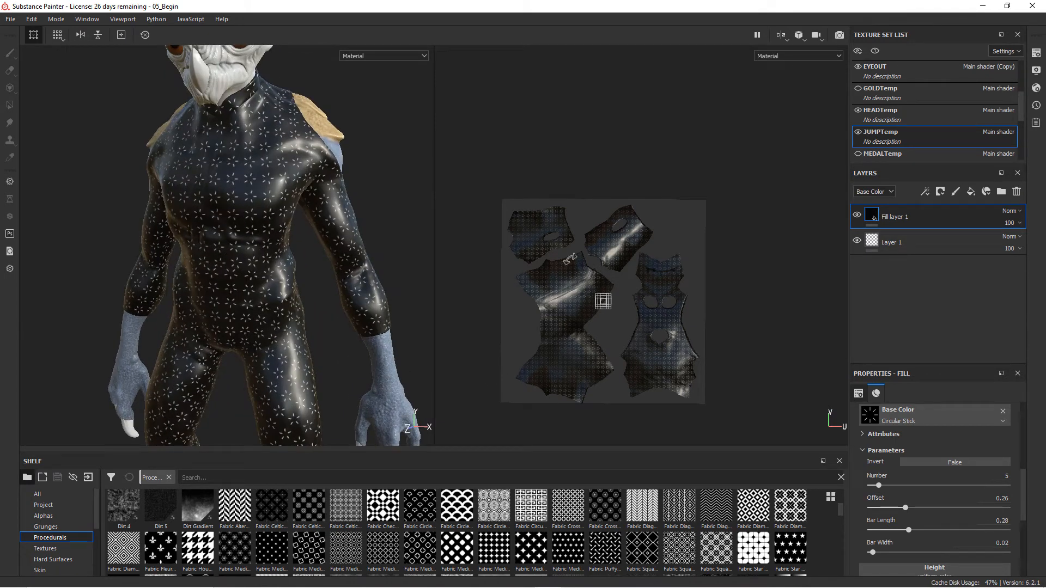
{"action": "left_click_drag", "start_coordinate": [306, 274], "coordinate": [303, 295], "text": "alt"}
{"action": "right_click_drag", "start_coordinate": [303, 295], "coordinate": [393, 275], "text": "alt"}
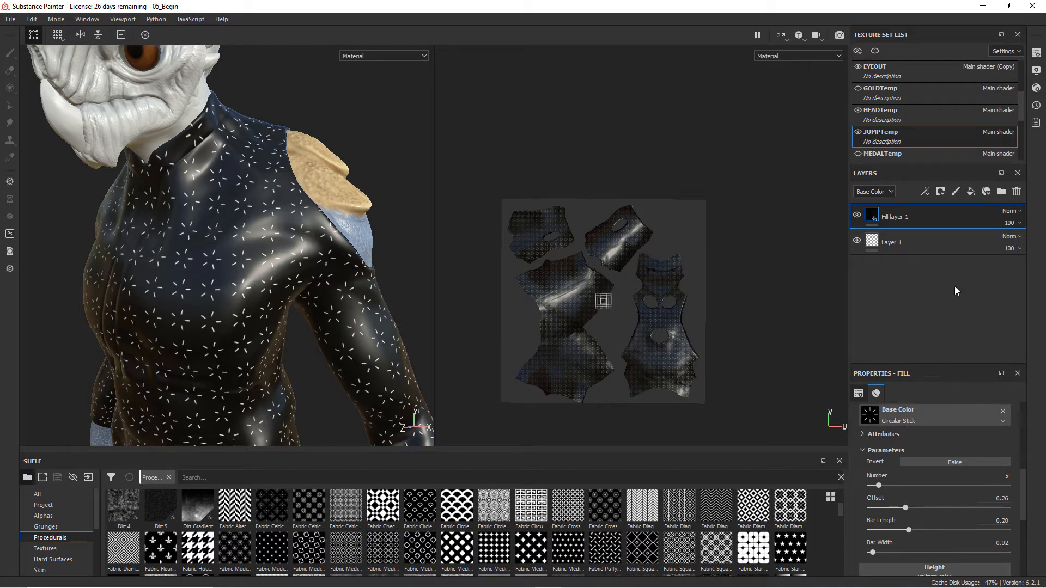
- Set the fill layer's uniform roughness to 0.7082 to reduce the jumpsuit's shine
{"action": "left_click_drag", "start_coordinate": [1023, 487], "coordinate": [1026, 433]}
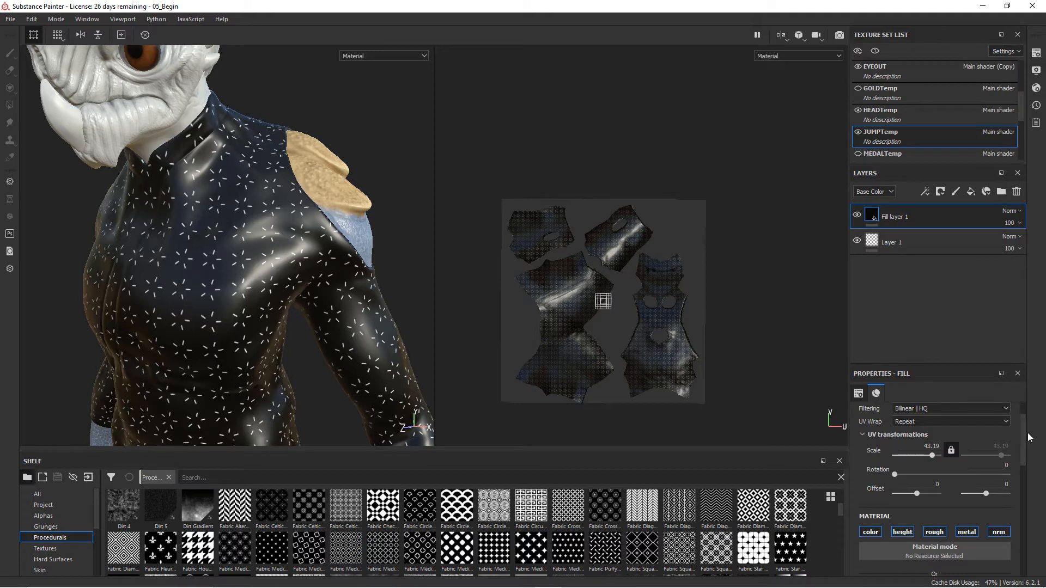
{"action": "left_click_drag", "start_coordinate": [1023, 441], "coordinate": [1023, 550]}
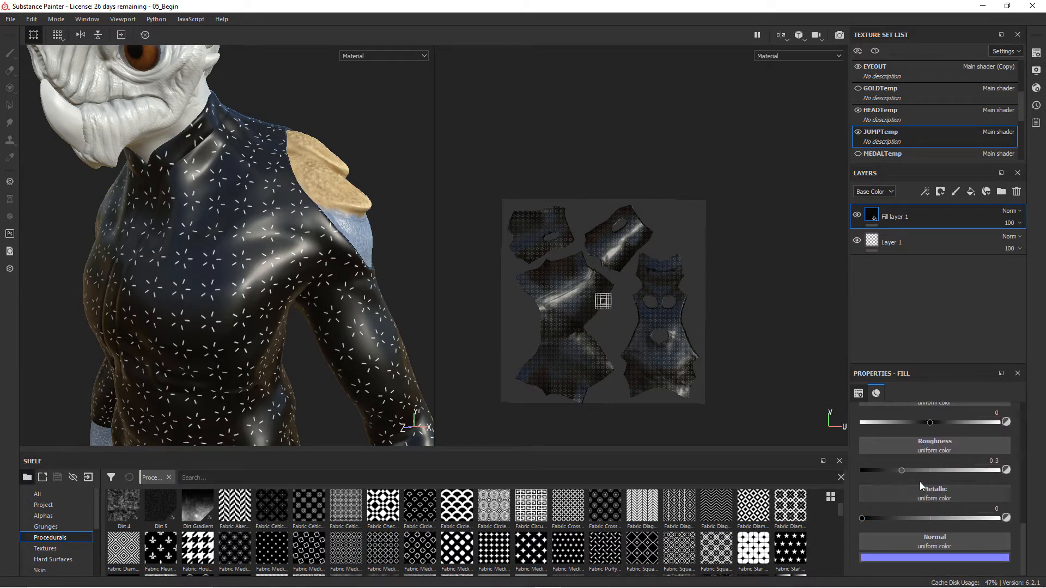
{"action": "left_click_drag", "start_coordinate": [904, 471], "coordinate": [956, 478]}
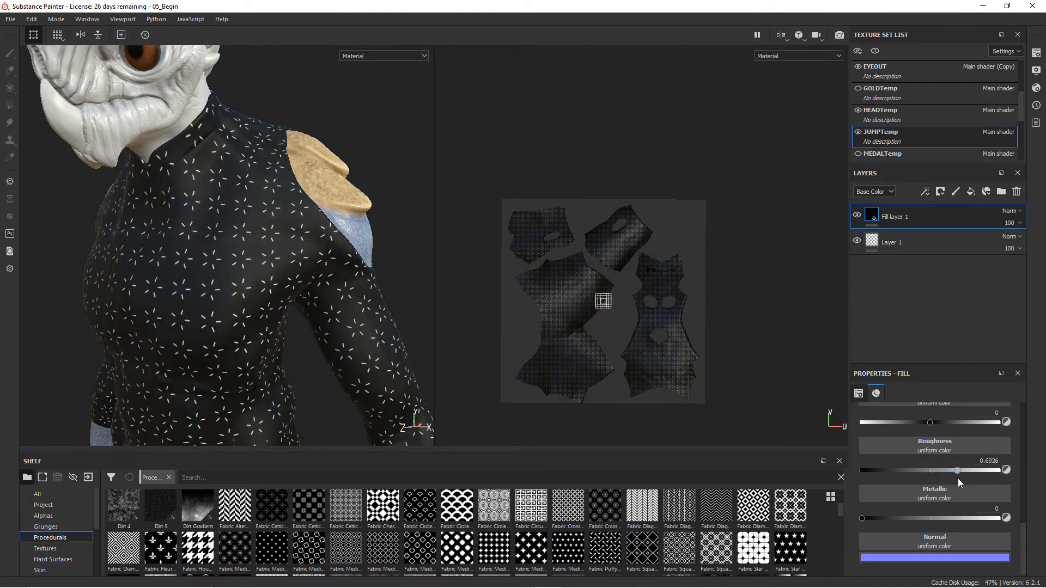
{"action": "left_click_drag", "start_coordinate": [964, 483], "coordinate": [957, 484]}
{"action": "left_click_drag", "start_coordinate": [325, 316], "coordinate": [297, 313], "text": "alt"}
{"action": "right_click_drag", "start_coordinate": [296, 313], "coordinate": [327, 261], "text": "alt"}
{"action": "middle_click_drag", "start_coordinate": [327, 261], "coordinate": [289, 293], "text": "alt"}
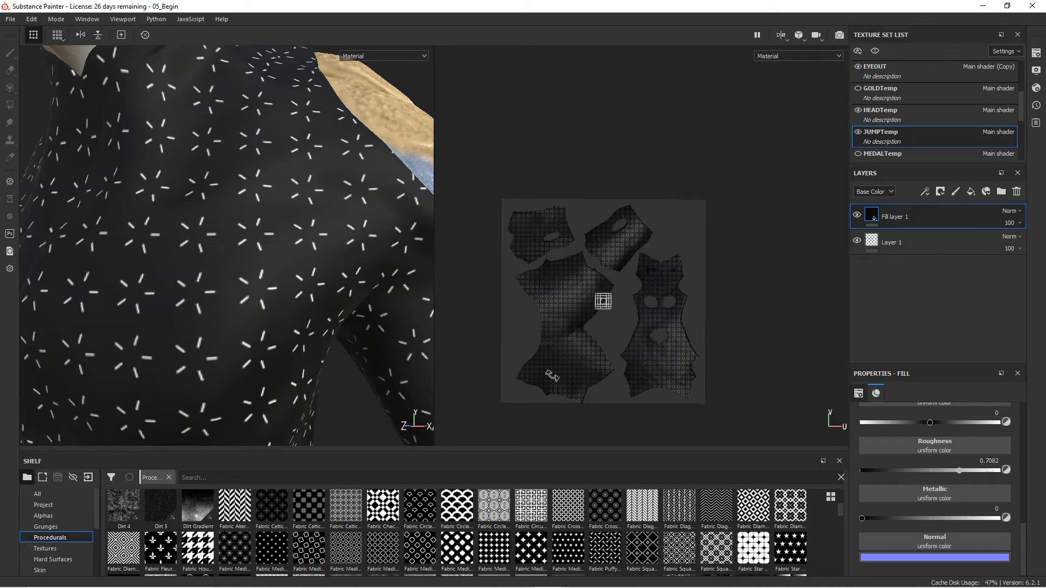
- Search the alphas for "stick" and assign Circular Stick to the fill layer's height
{"action": "left_click_drag", "start_coordinate": [1022, 535], "coordinate": [1023, 503]}
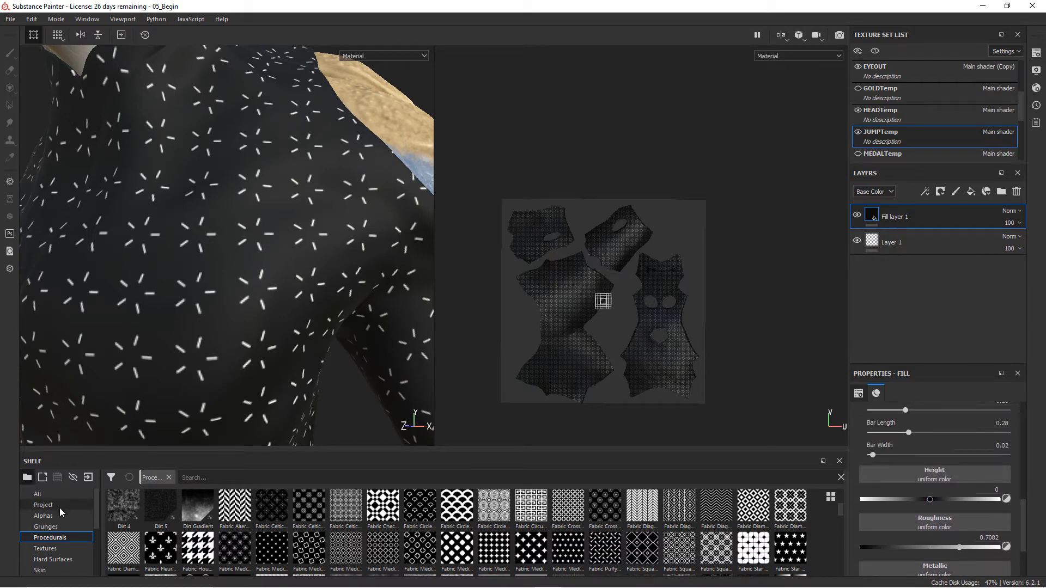
{"action": "left_click", "coordinate": [43, 515]}
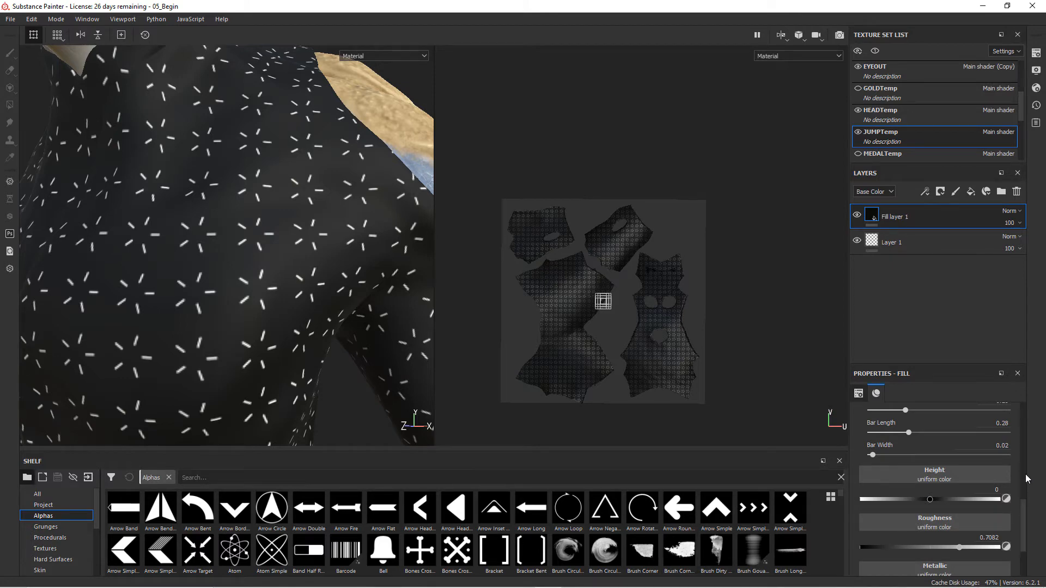
{"action": "left_click_drag", "start_coordinate": [1021, 518], "coordinate": [1026, 469]}
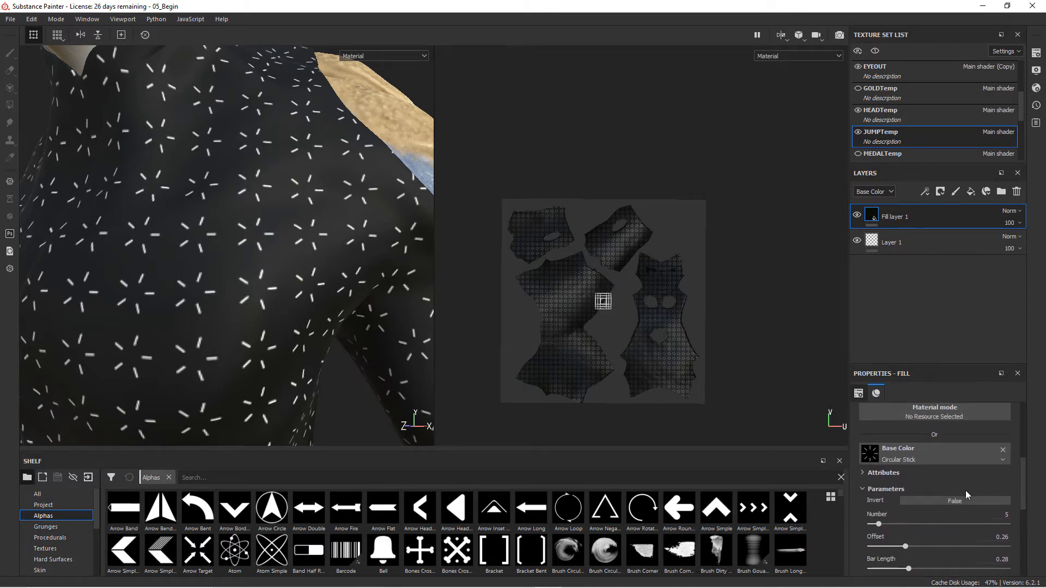
{"action": "left_click", "coordinate": [864, 489]}
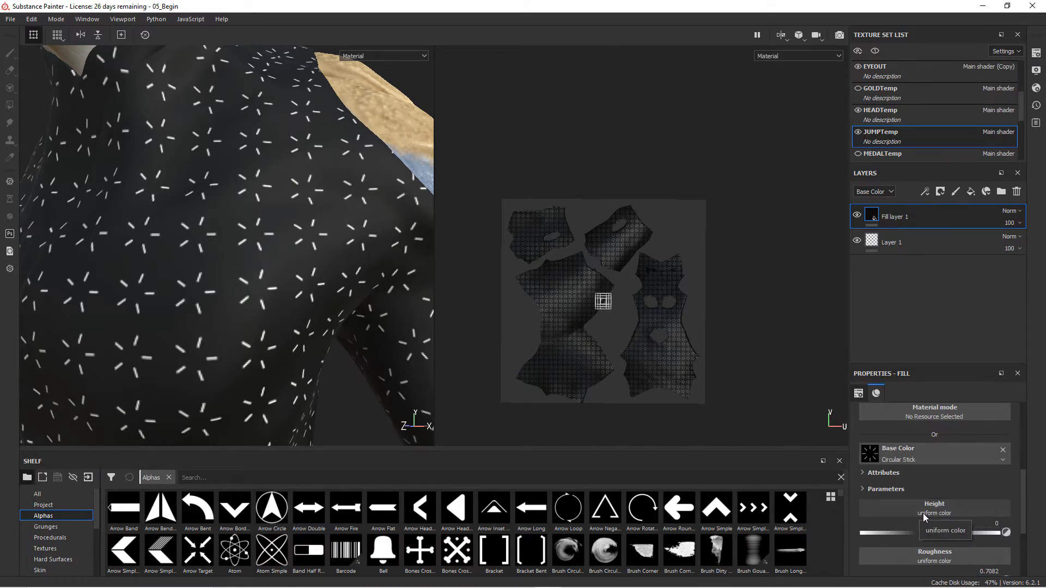
{"action": "left_click", "coordinate": [183, 477]}
{"action": "type", "text": "stick"}
{"action": "left_click_drag", "start_coordinate": [123, 509], "coordinate": [912, 507]}
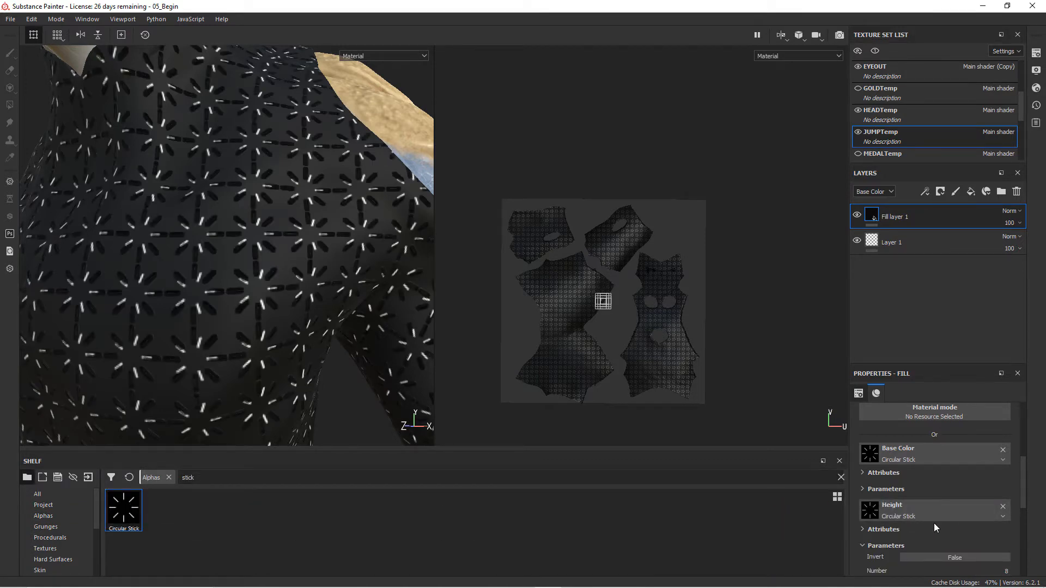
- Match the height's Circular Stick to the base color's by setting its Number to 5 and Offset to 0.26
{"action": "left_click", "coordinate": [899, 490]}
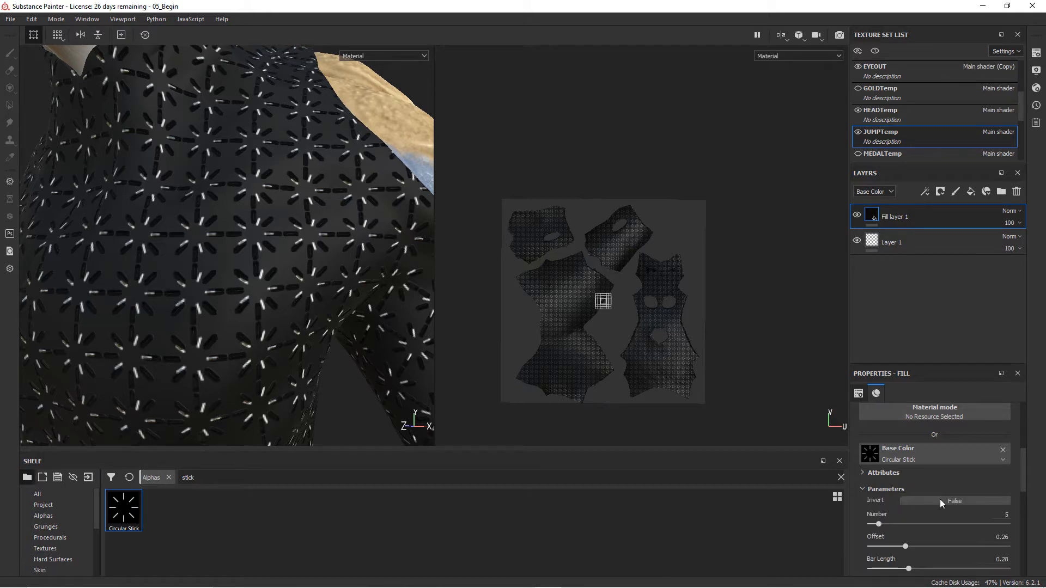
{"action": "left_click_drag", "start_coordinate": [1025, 476], "coordinate": [1025, 491]}
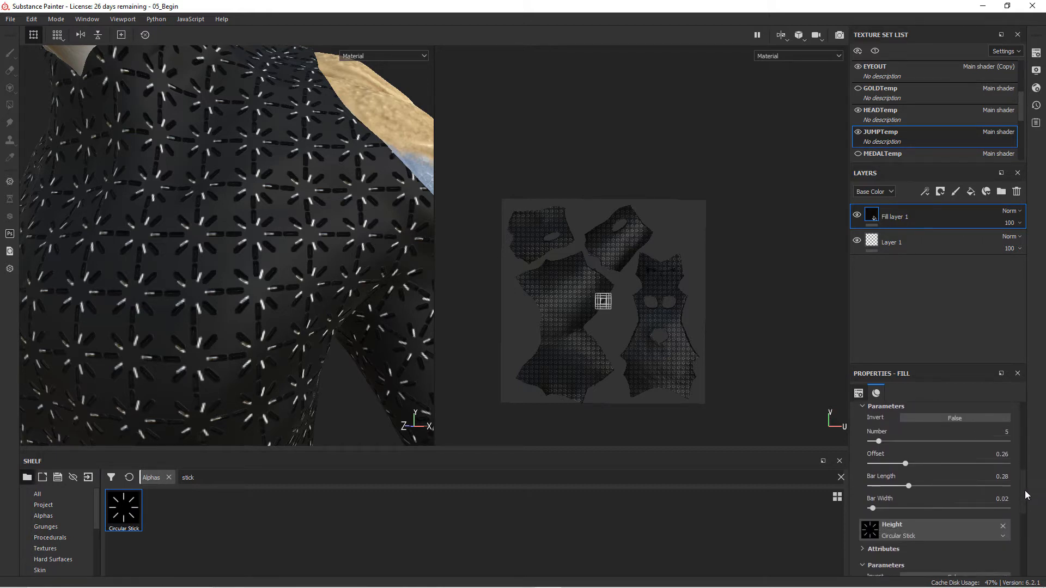
{"action": "scroll", "coordinate": [1026, 494], "scroll_direction": "down", "scroll_amount": 3}
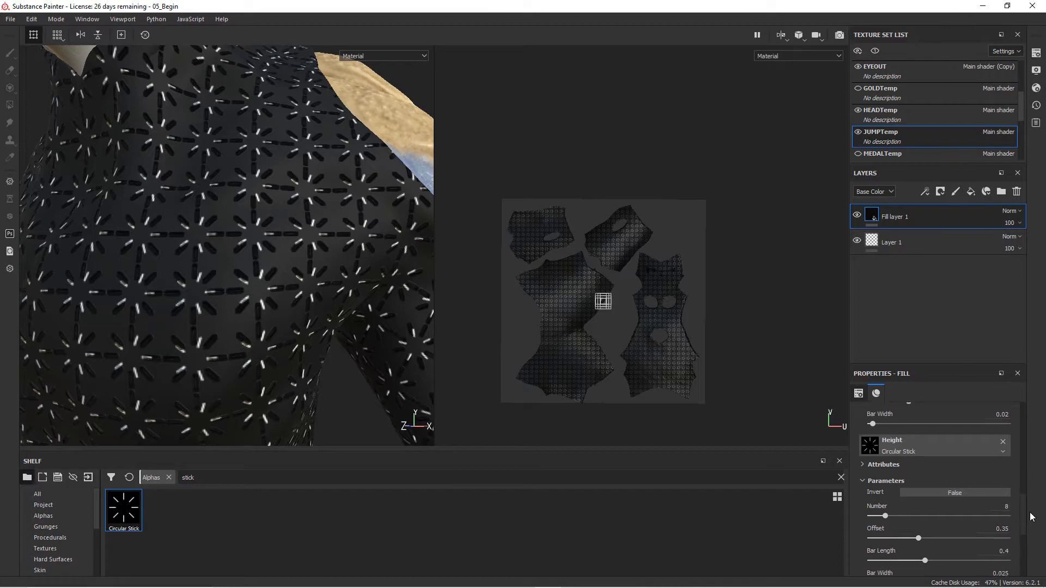
{"action": "left_click", "coordinate": [1001, 490]}
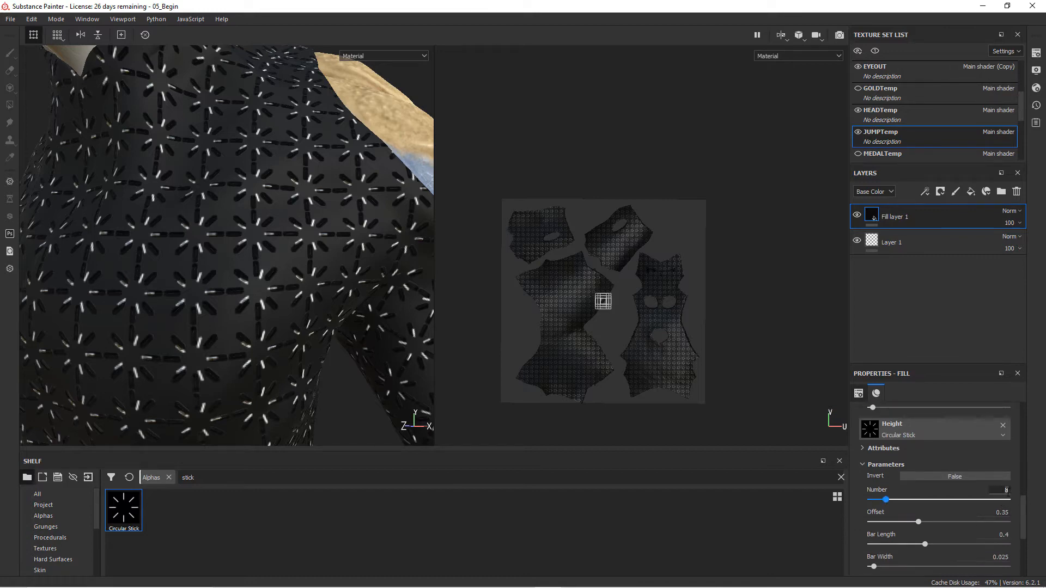
{"action": "type", "text": "5"}
{"action": "key", "text": "Return"}
{"action": "left_click", "coordinate": [1002, 513]}
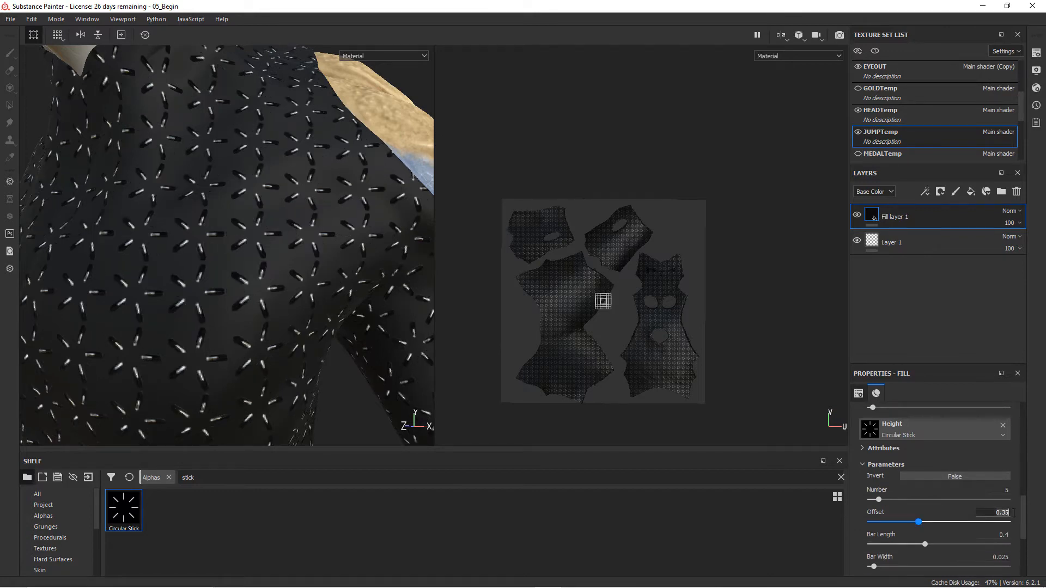
{"action": "type", "text": "0.26"}
{"action": "key", "text": "Return"}
- Set the height's Circular Stick Bar Length to 0.28 and Bar Width to 0.02
{"action": "left_click", "coordinate": [1002, 535]}
{"action": "type", "text": ".25"}
{"action": "key", "text": "BackSpace"}
{"action": "type", "text": "8"}
{"action": "key", "text": "Return"}
{"action": "mouse_move", "coordinate": [1024, 517]}
{"action": "left_mouse_down"}
{"action": "mouse_move", "coordinate": [1024, 499]}
{"action": "mouse_move", "coordinate": [1025, 527]}
{"action": "mouse_move", "coordinate": [1025, 505]}
{"action": "left_mouse_up"}
{"action": "left_click", "coordinate": [1006, 509]}
{"action": "key", "text": "BackSpace"}
{"action": "key", "text": "Return"}
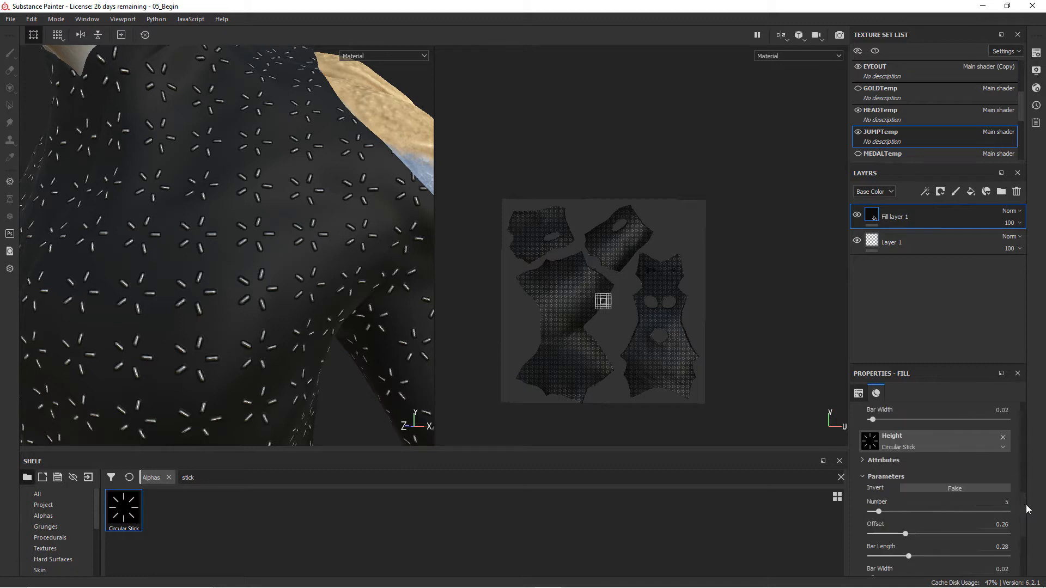
- Set Invert to True for the height's Circular Stick and check the relief on the chest
{"action": "left_click_drag", "start_coordinate": [225, 282], "coordinate": [268, 244], "text": "alt"}
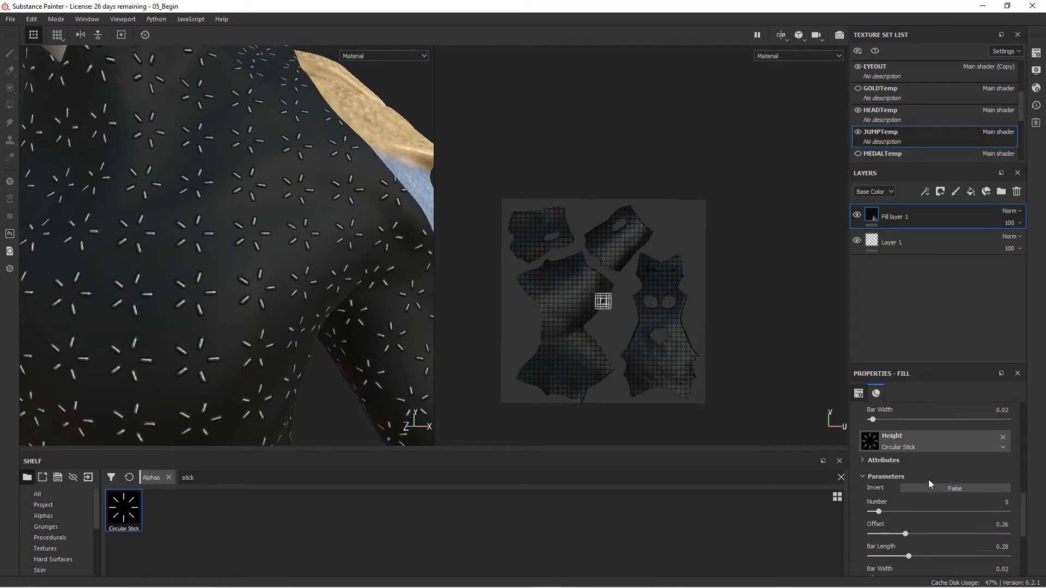
{"action": "left_click", "coordinate": [958, 489]}
{"action": "left_click_drag", "start_coordinate": [301, 342], "coordinate": [274, 354], "text": "alt"}
{"action": "scroll", "coordinate": [274, 354], "scroll_direction": "down", "scroll_amount": 6}
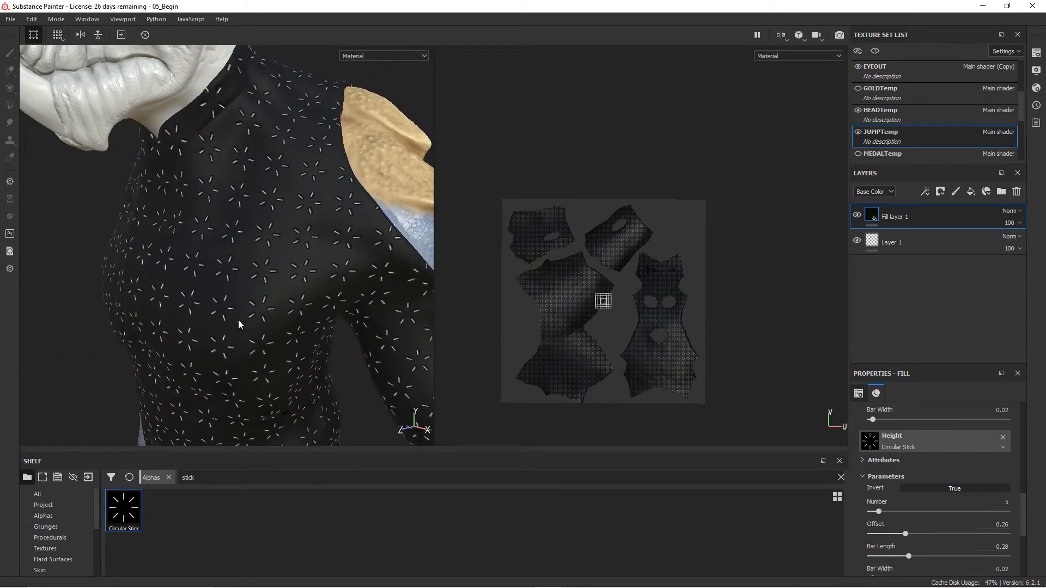
{"action": "left_click_drag", "start_coordinate": [288, 301], "coordinate": [238, 324], "text": "alt"}
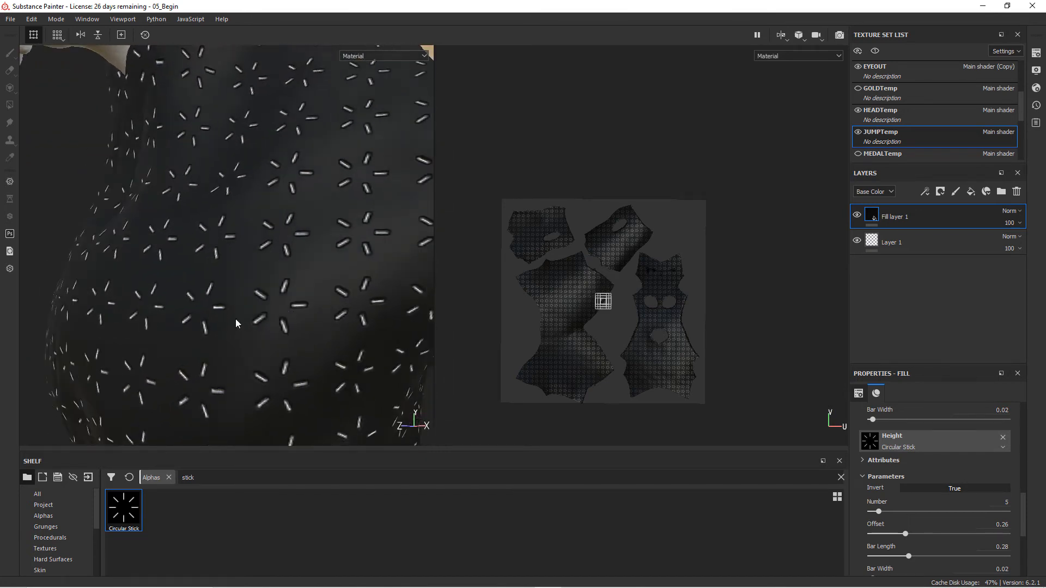
- Add a Height Adjust filter to Fill layer 1 and set its Multiply to 0.819
{"action": "left_click", "coordinate": [925, 193]}
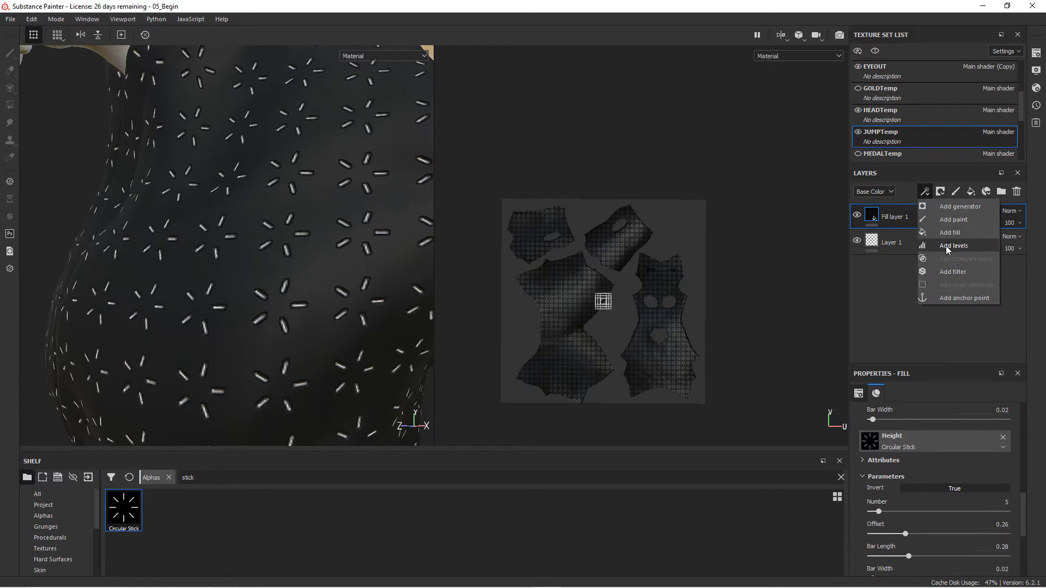
{"action": "left_click", "coordinate": [947, 275]}
{"action": "left_click", "coordinate": [953, 428]}
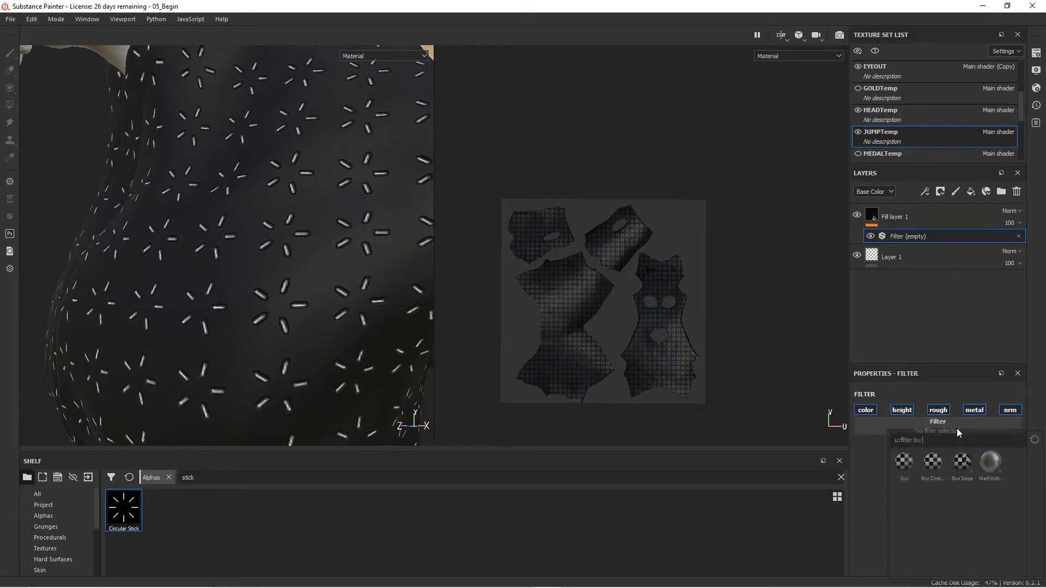
{"action": "type", "text": "bu"}
{"action": "key", "text": "BackSpace"}
{"action": "key", "text": "BackSpace"}
{"action": "type", "text": "heigh"}
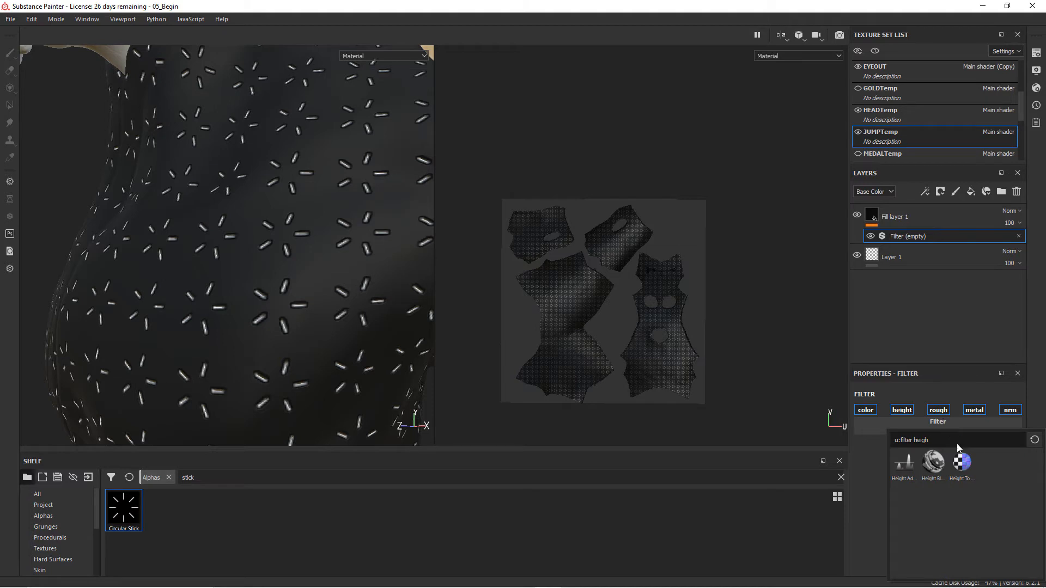
{"action": "left_click", "coordinate": [902, 466]}
{"action": "left_click_drag", "start_coordinate": [881, 519], "coordinate": [877, 519]}
- Examine the adjusted star relief on the jumpsuit's chest, arms and shoulders from several angles and distances
{"action": "scroll", "coordinate": [293, 269], "scroll_direction": "down", "scroll_amount": 5}
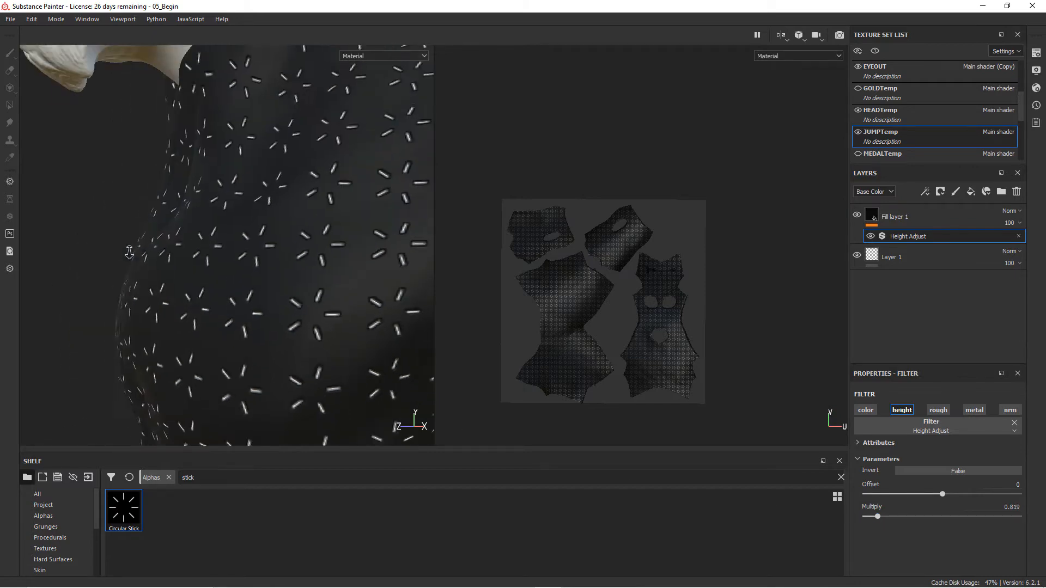
{"action": "scroll", "coordinate": [293, 274], "scroll_direction": "down", "scroll_amount": 3}
{"action": "left_click_drag", "start_coordinate": [275, 288], "coordinate": [324, 296], "text": "alt"}
{"action": "middle_click_drag", "start_coordinate": [325, 296], "coordinate": [290, 201], "text": "alt"}
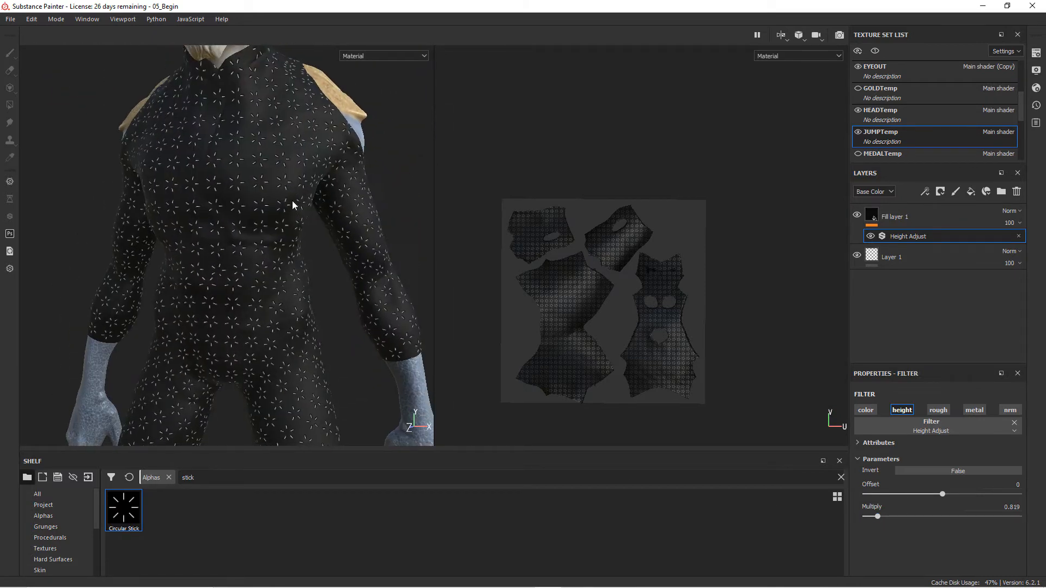
{"action": "left_click_drag", "start_coordinate": [341, 245], "coordinate": [302, 258], "text": "alt"}
{"action": "middle_click_drag", "start_coordinate": [287, 192], "coordinate": [276, 265], "text": "alt"}
{"action": "right_click_drag", "start_coordinate": [296, 239], "coordinate": [360, 268], "text": "alt"}
{"action": "left_click_drag", "start_coordinate": [338, 268], "coordinate": [269, 271], "text": "alt"}
{"action": "right_click_drag", "start_coordinate": [269, 270], "coordinate": [337, 285], "text": "alt"}
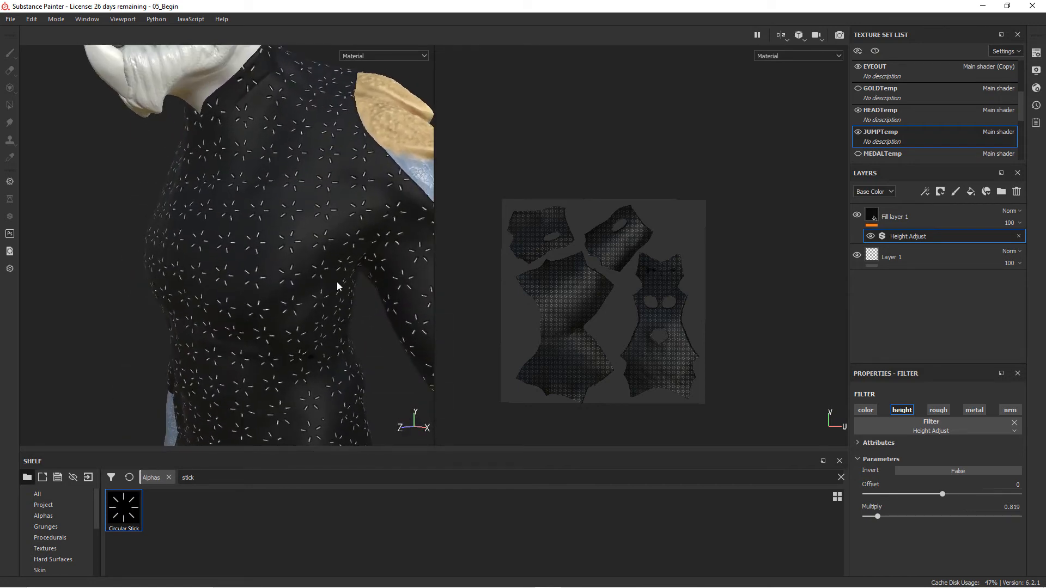
{"action": "left_click_drag", "start_coordinate": [337, 285], "coordinate": [262, 313], "text": "alt"}
{"action": "right_click_drag", "start_coordinate": [262, 312], "coordinate": [299, 330], "text": "alt"}
{"action": "left_click_drag", "start_coordinate": [374, 325], "coordinate": [294, 253], "text": "alt"}
{"action": "right_click_drag", "start_coordinate": [294, 252], "coordinate": [287, 308], "text": "alt"}
{"action": "left_click_drag", "start_coordinate": [287, 308], "coordinate": [385, 245], "text": "alt"}
{"action": "right_click_drag", "start_coordinate": [386, 245], "coordinate": [254, 274], "text": "alt"}
{"action": "middle_click_drag", "start_coordinate": [343, 357], "coordinate": [284, 296], "text": "alt"}
{"action": "left_click_drag", "start_coordinate": [284, 296], "coordinate": [338, 285], "text": "alt"}
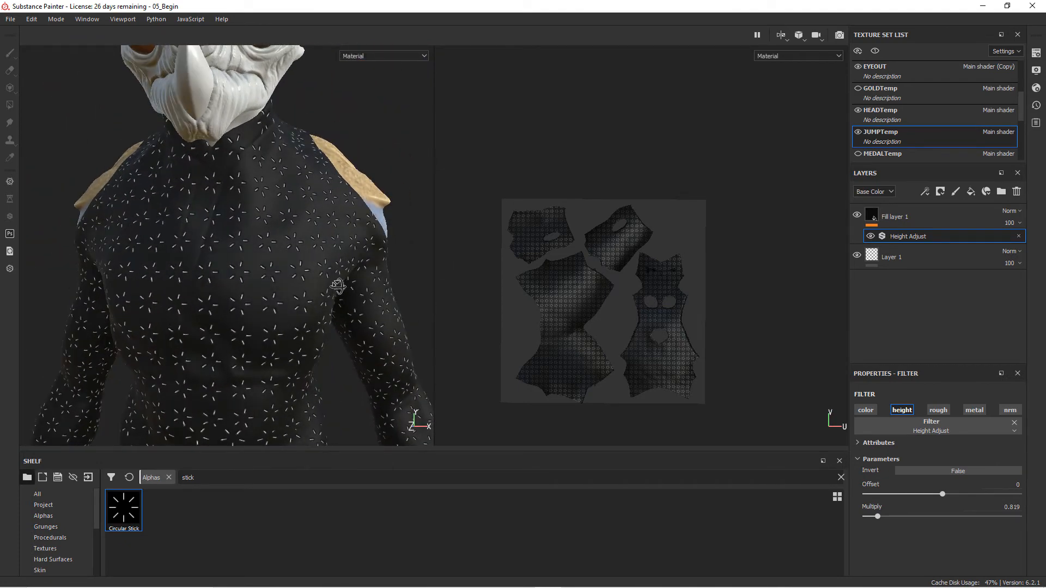
{"action": "right_click_drag", "start_coordinate": [339, 285], "coordinate": [233, 273], "text": "alt"}
{"action": "left_click_drag", "start_coordinate": [252, 198], "coordinate": [280, 255], "text": "alt"}
{"action": "right_click_drag", "start_coordinate": [253, 274], "coordinate": [361, 303], "text": "alt"}
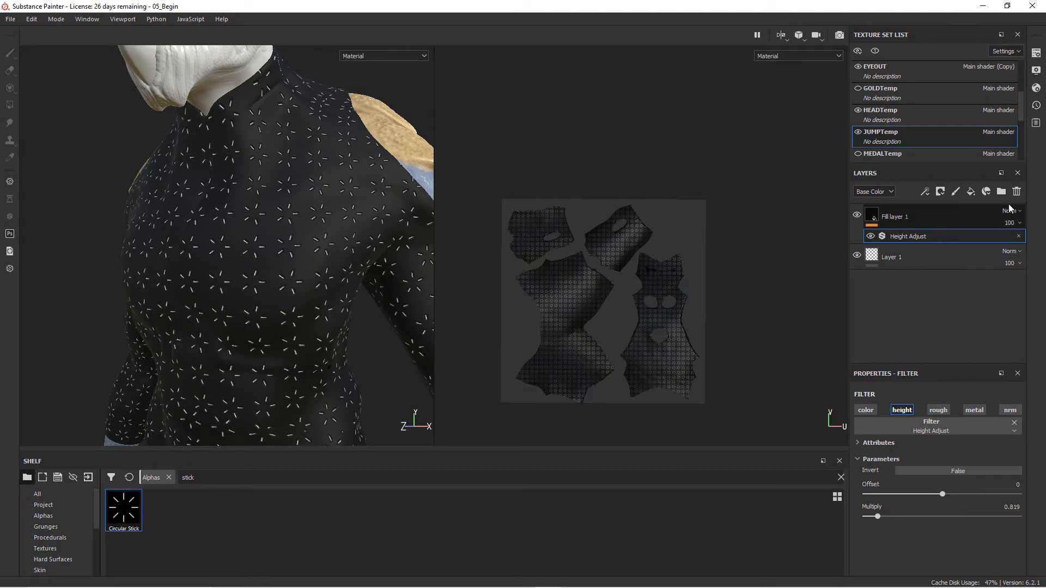
- Try a base color opacity of 94 on Fill layer 1 and return it to 100
{"action": "left_click", "coordinate": [928, 223]}
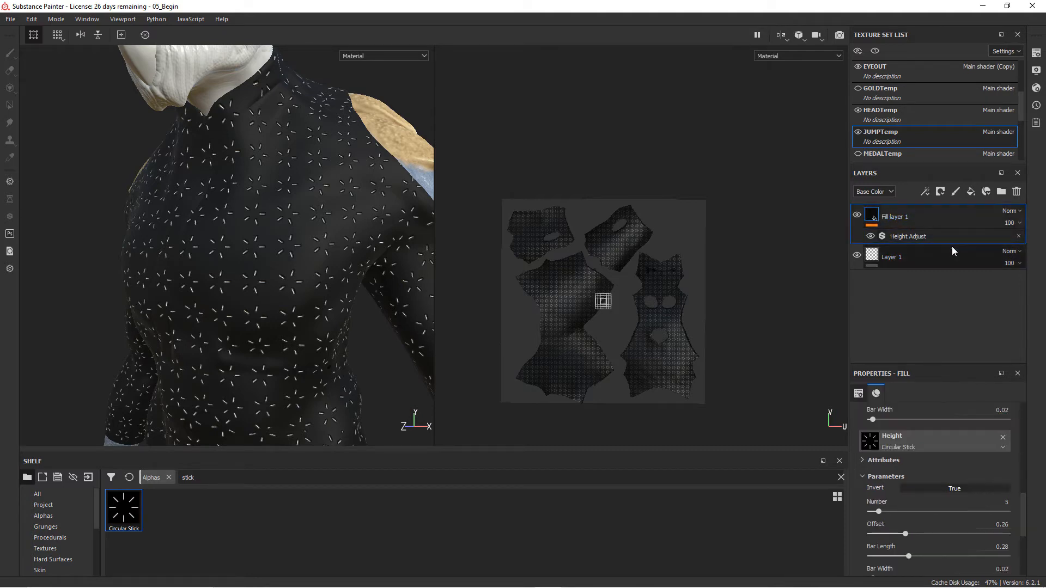
{"action": "left_click", "coordinate": [1019, 223]}
{"action": "left_click_drag", "start_coordinate": [1029, 242], "coordinate": [1038, 244]}
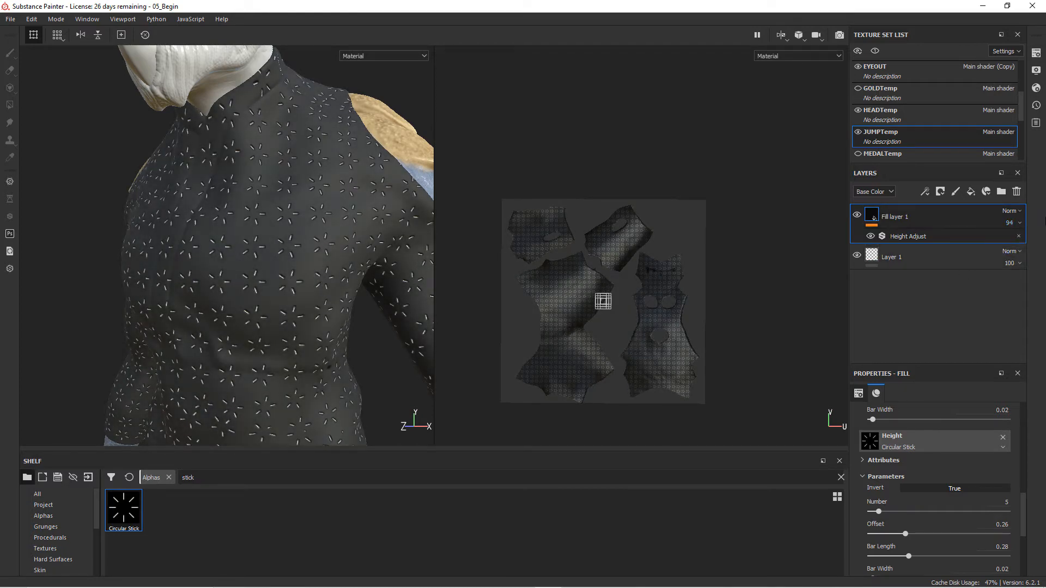
{"action": "left_click", "coordinate": [1020, 223]}
{"action": "left_click_drag", "start_coordinate": [1029, 242], "coordinate": [1041, 243]}
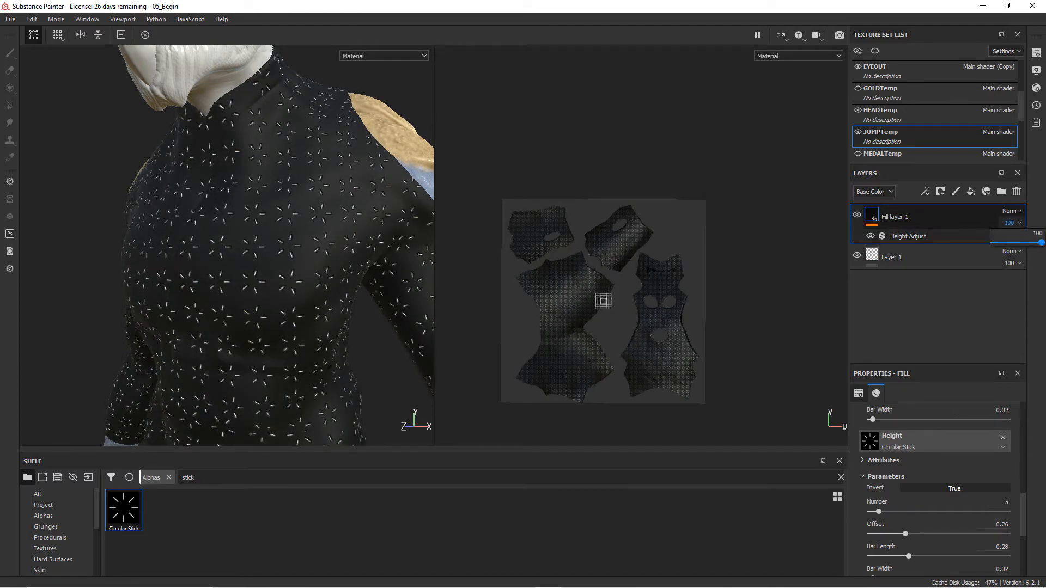
- Check the jumpsuit from the front and add a new fill layer above Fill layer 1
{"action": "left_click_drag", "start_coordinate": [247, 232], "coordinate": [311, 237], "text": "alt"}
{"action": "middle_click_drag", "start_coordinate": [302, 190], "coordinate": [303, 266], "text": "alt"}
{"action": "left_click_drag", "start_coordinate": [256, 297], "coordinate": [195, 232], "text": "alt"}
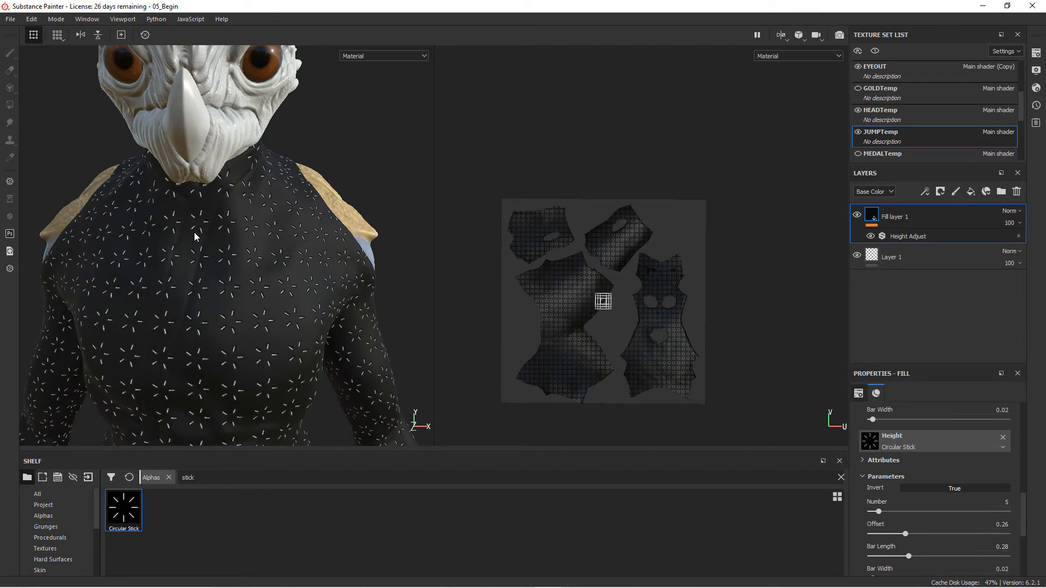
{"action": "left_click_drag", "start_coordinate": [184, 312], "coordinate": [286, 291], "text": "alt"}
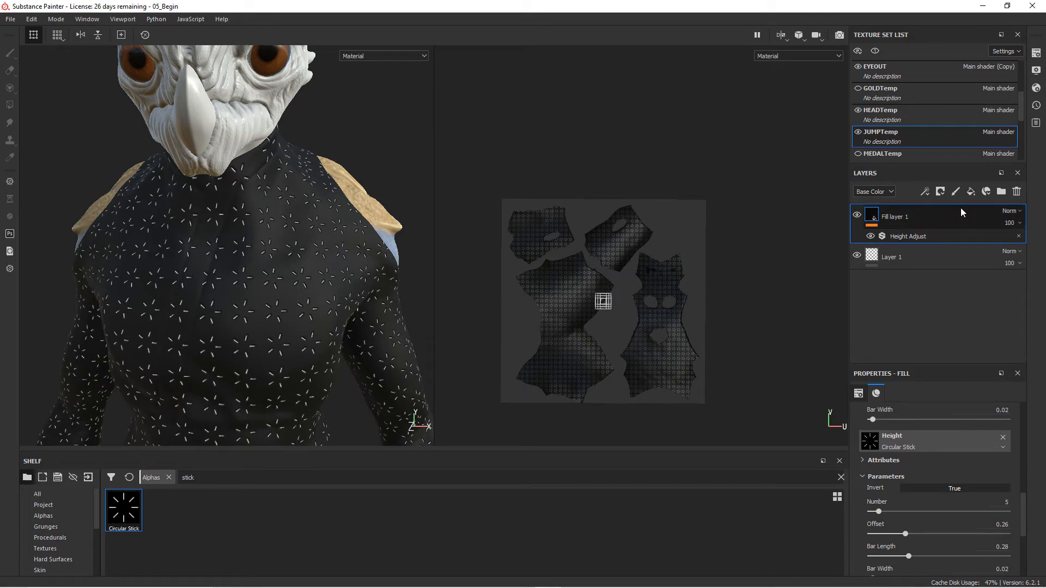
{"action": "left_click", "coordinate": [970, 193]}
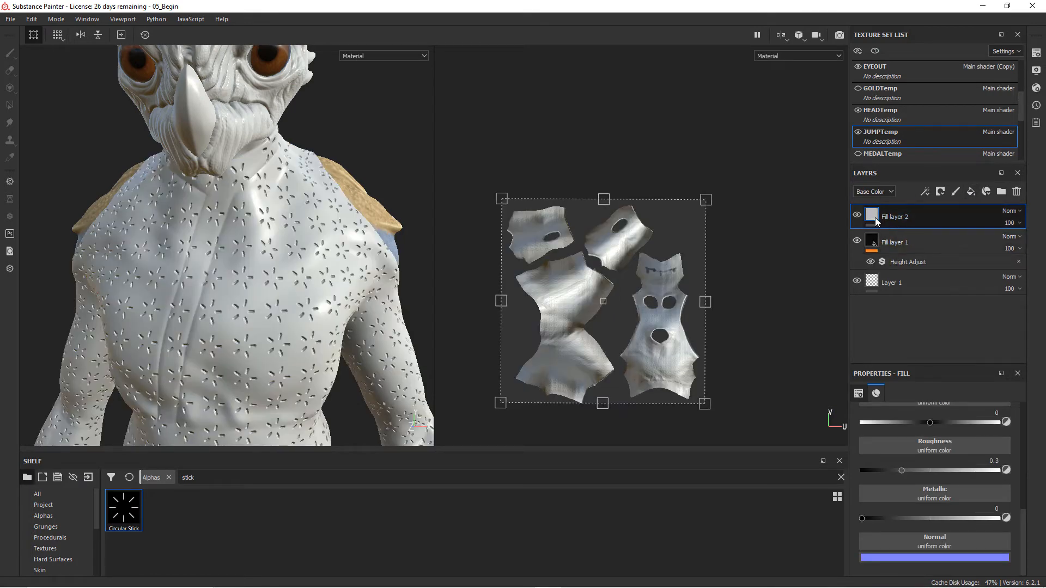
- Set Fill layer 2's base color to a dark purple
{"action": "scroll", "coordinate": [972, 493], "scroll_direction": "up", "scroll_amount": 3}
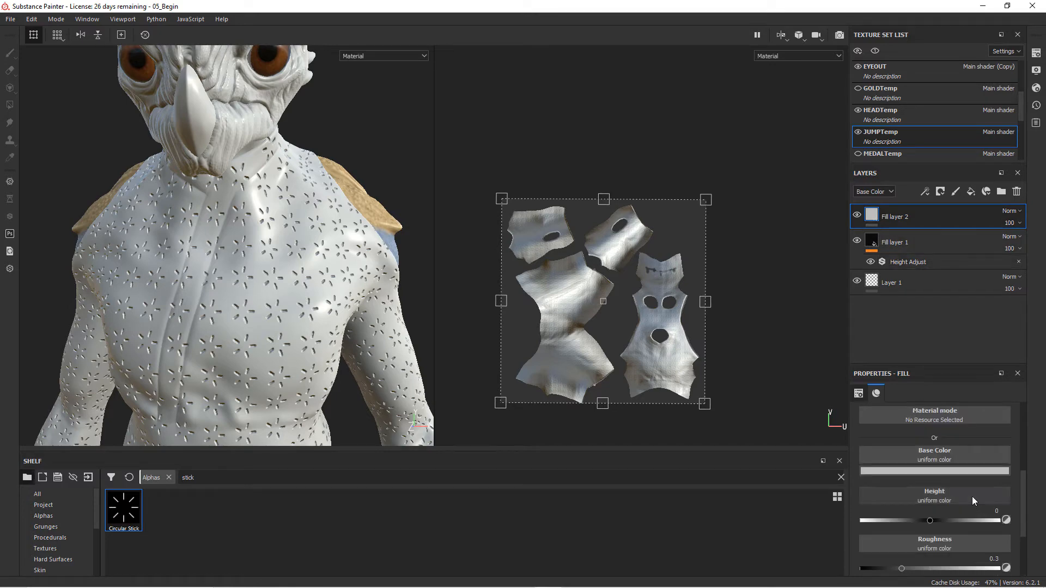
{"action": "left_click", "coordinate": [931, 470]}
{"action": "left_click", "coordinate": [972, 379]}
{"action": "left_click_drag", "start_coordinate": [988, 386], "coordinate": [985, 413]}
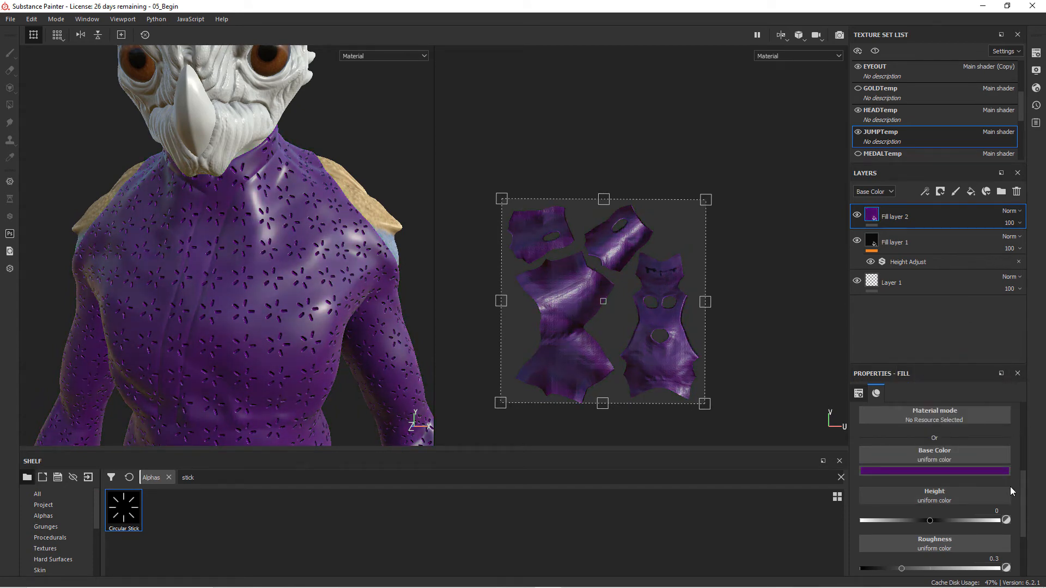
- Set Fill layer 2's roughness to 0.2101 and its metallic value to 0.8405
{"action": "scroll", "coordinate": [904, 482], "scroll_direction": "down", "scroll_amount": 2}
{"action": "left_click_drag", "start_coordinate": [902, 480], "coordinate": [888, 490]}
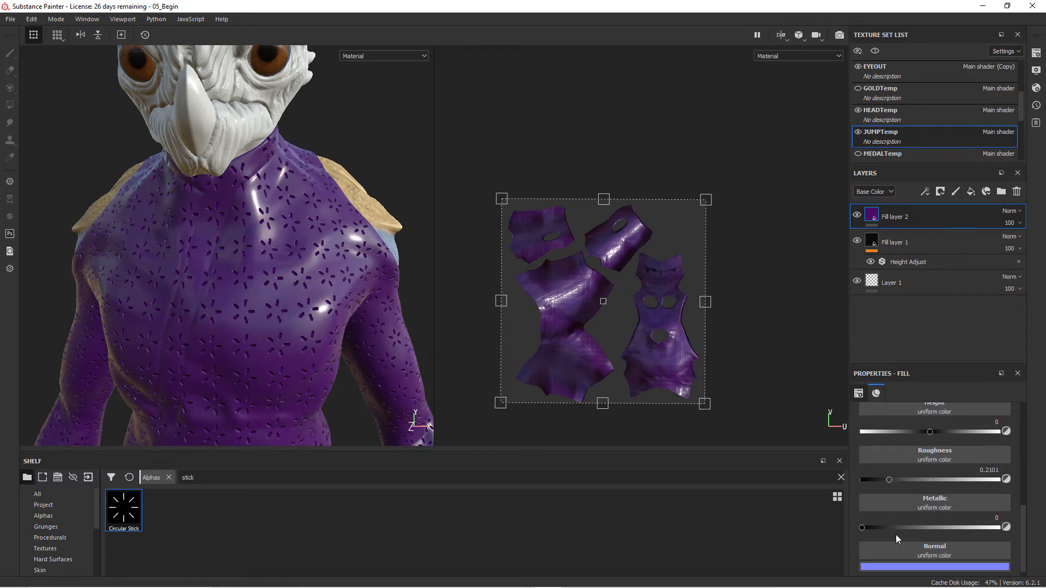
{"action": "left_click_drag", "start_coordinate": [878, 527], "coordinate": [917, 532]}
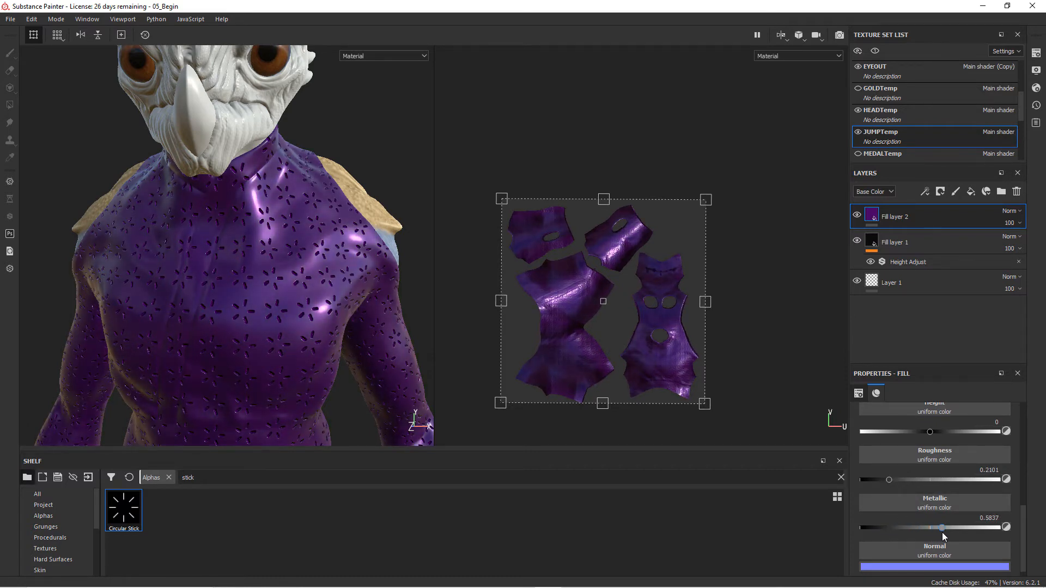
{"action": "left_click_drag", "start_coordinate": [974, 529], "coordinate": [978, 528]}
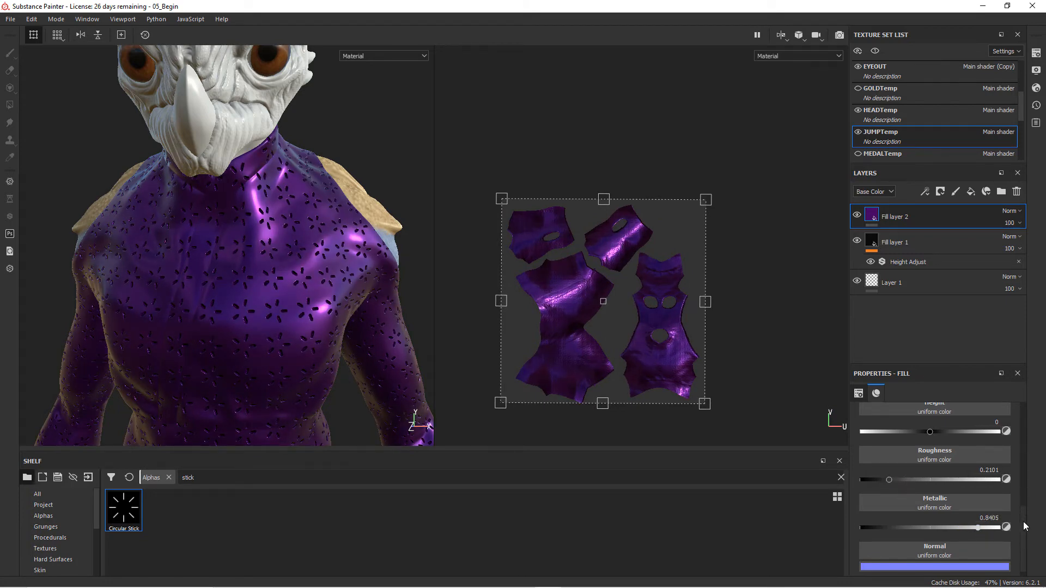
- Raise Fill layer 2's roughness to 0.3268 and brighten its base color to a more vivid purple
{"action": "scroll", "coordinate": [1022, 512], "scroll_direction": "up", "scroll_amount": 2}
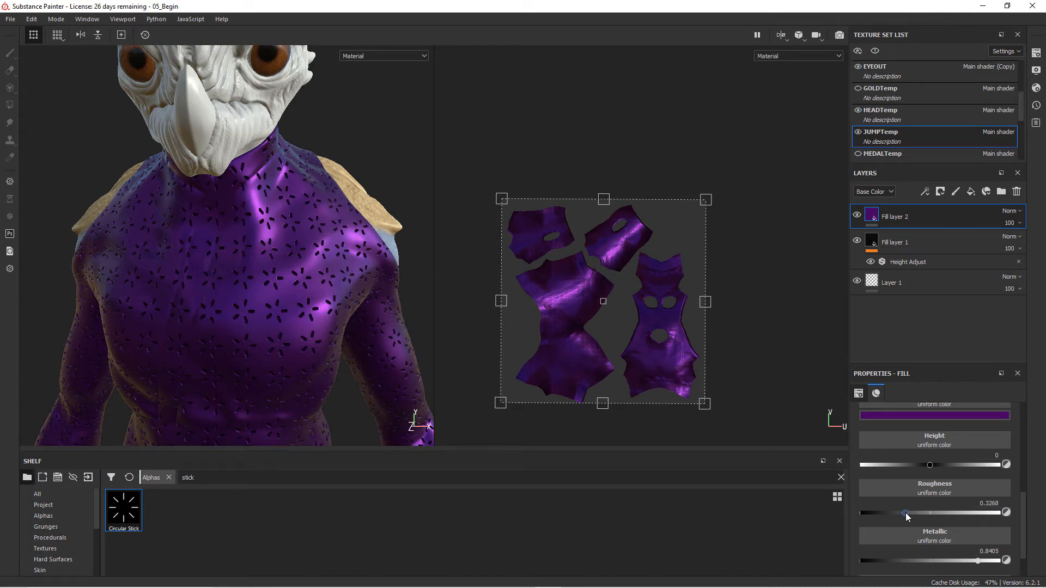
{"action": "left_click", "coordinate": [942, 416]}
{"action": "left_click_drag", "start_coordinate": [976, 499], "coordinate": [974, 478]}
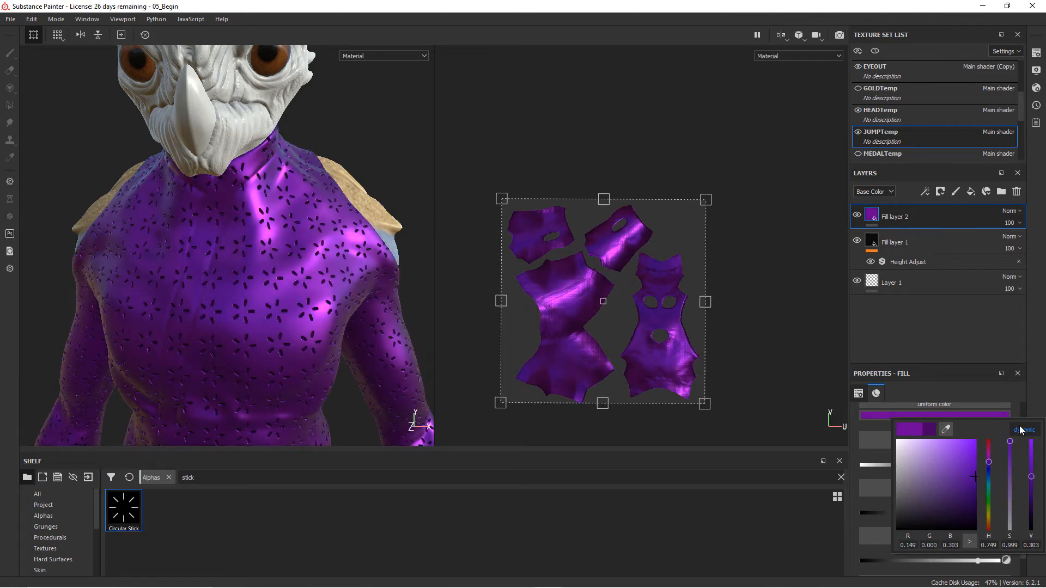
{"action": "left_click", "coordinate": [952, 326]}
{"action": "left_click_drag", "start_coordinate": [303, 235], "coordinate": [226, 213], "text": "alt"}
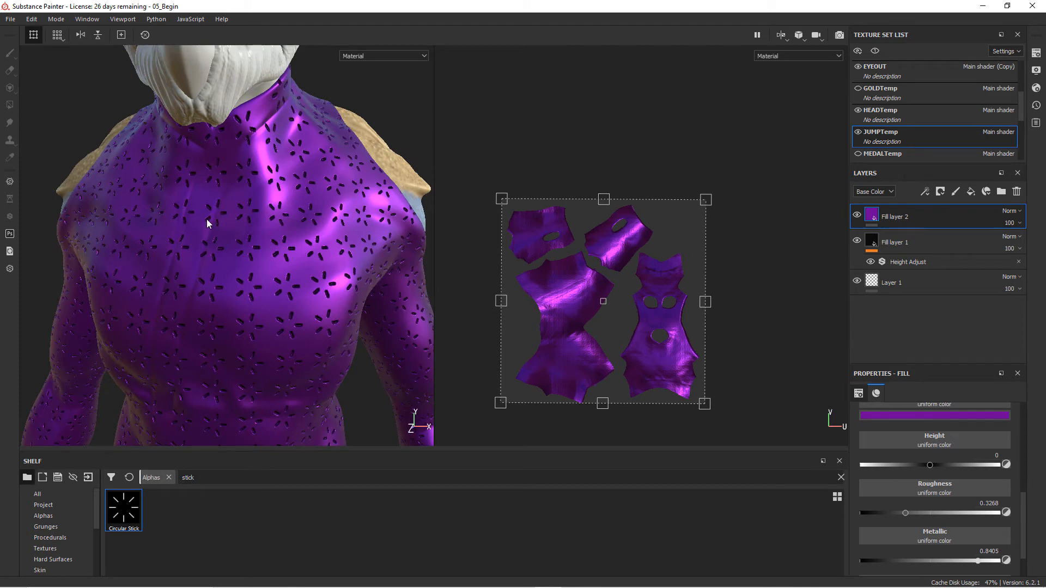
- Place Fill layer 2 beneath Fill layer 1 and add a white mask to Fill layer 1
{"action": "left_click_drag", "start_coordinate": [916, 219], "coordinate": [921, 272]}
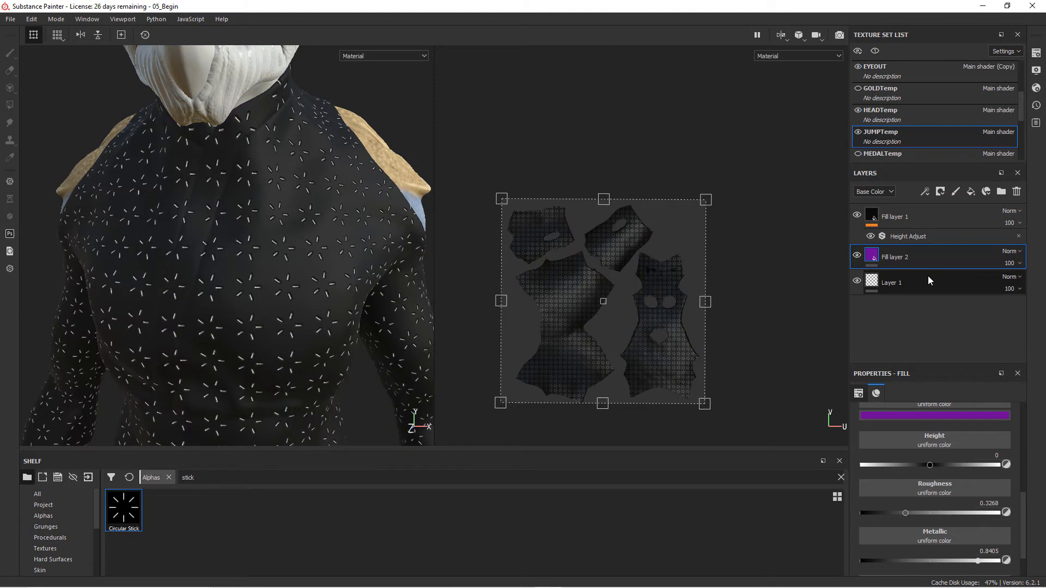
{"action": "left_click", "coordinate": [927, 217]}
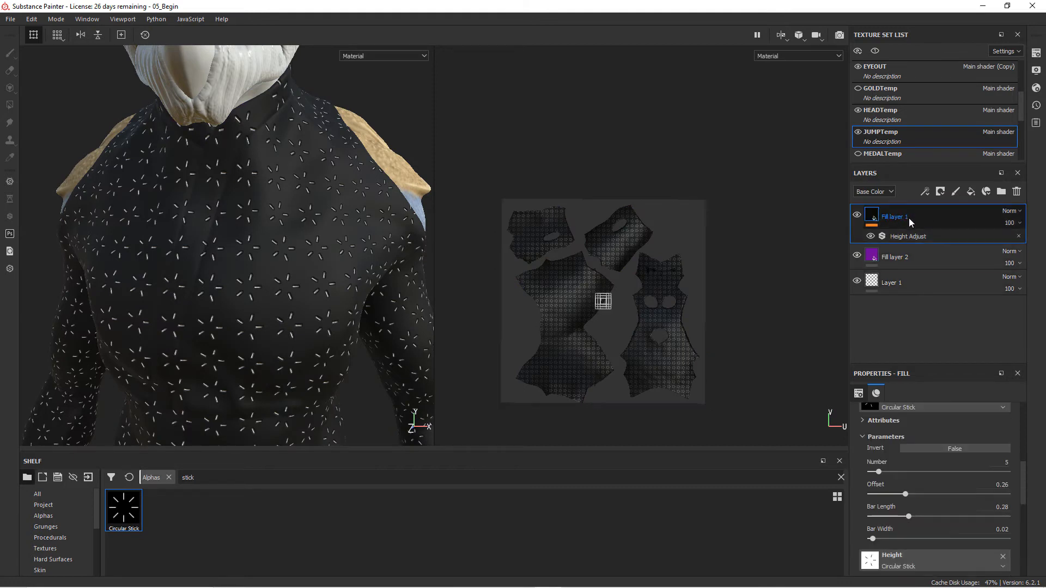
{"action": "left_click", "coordinate": [940, 192]}
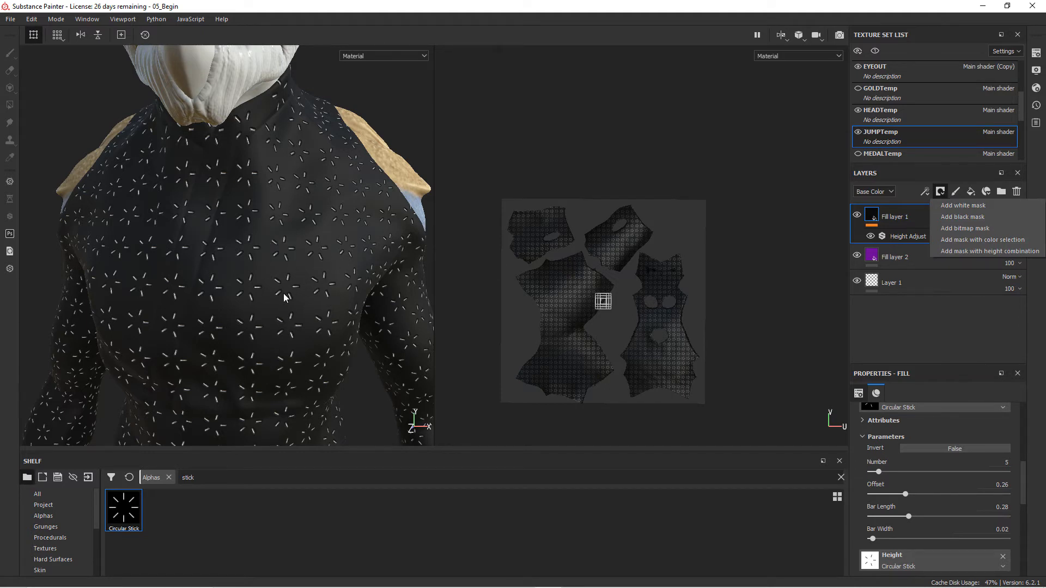
{"action": "left_click", "coordinate": [989, 207]}
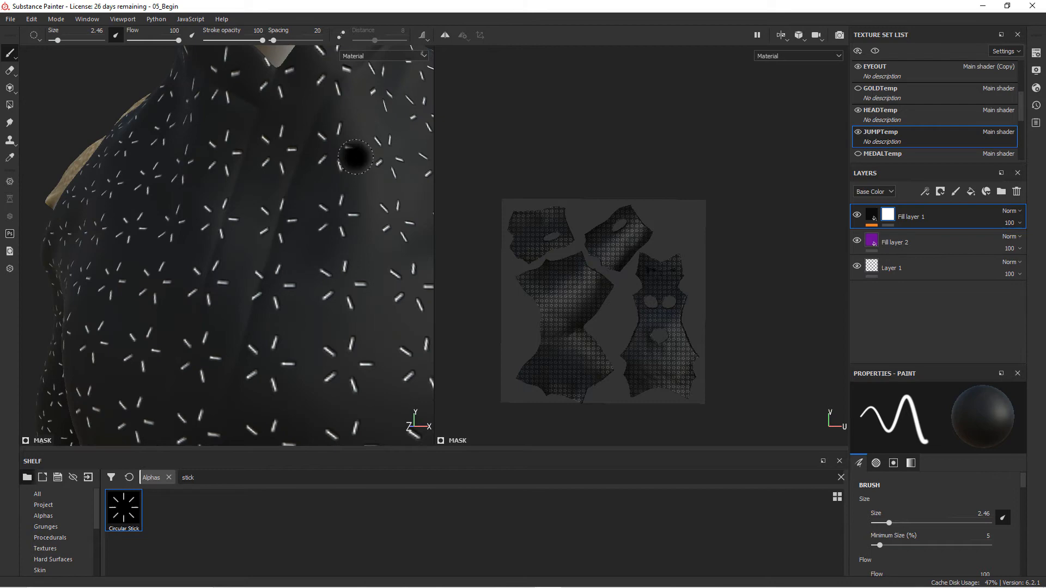
- Paint black on Fill layer 1's mask around the jumpsuit collar to reveal the purple
{"action": "mouse_move", "coordinate": [325, 223]}
{"action": "left_mouse_down", "text": "alt"}
{"action": "mouse_move", "coordinate": [292, 282]}
{"action": "mouse_move", "coordinate": [361, 238]}
{"action": "mouse_move", "coordinate": [320, 415]}
{"action": "mouse_move", "coordinate": [322, 267]}
{"action": "mouse_move", "coordinate": [346, 218]}
{"action": "left_mouse_up", "text": "alt"}
{"action": "mouse_move", "coordinate": [275, 209]}
{"action": "left_mouse_down"}
{"action": "mouse_move", "coordinate": [256, 229]}
{"action": "mouse_move", "coordinate": [281, 174]}
{"action": "mouse_move", "coordinate": [267, 168]}
{"action": "mouse_move", "coordinate": [342, 121]}
{"action": "mouse_move", "coordinate": [293, 176]}
{"action": "left_mouse_up"}
{"action": "mouse_move", "coordinate": [249, 205]}
{"action": "left_mouse_down"}
{"action": "mouse_move", "coordinate": [156, 147]}
{"action": "mouse_move", "coordinate": [221, 256]}
{"action": "mouse_move", "coordinate": [191, 356]}
{"action": "left_mouse_up"}
{"action": "mouse_move", "coordinate": [200, 163]}
{"action": "left_mouse_down", "text": "alt"}
{"action": "mouse_move", "coordinate": [185, 269]}
{"action": "mouse_move", "coordinate": [228, 264]}
{"action": "mouse_move", "coordinate": [271, 194]}
{"action": "mouse_move", "coordinate": [370, 111]}
{"action": "left_mouse_up", "text": "alt"}
{"action": "mouse_move", "coordinate": [306, 121]}
{"action": "left_mouse_down", "text": "alt"}
{"action": "mouse_move", "coordinate": [289, 195]}
{"action": "mouse_move", "coordinate": [205, 254]}
{"action": "left_mouse_up", "text": "alt"}
{"action": "mouse_move", "coordinate": [257, 224]}
{"action": "left_mouse_down", "text": "alt"}
{"action": "mouse_move", "coordinate": [215, 220]}
{"action": "mouse_move", "coordinate": [187, 234]}
{"action": "mouse_move", "coordinate": [234, 256]}
{"action": "mouse_move", "coordinate": [289, 240]}
{"action": "left_mouse_up", "text": "alt"}
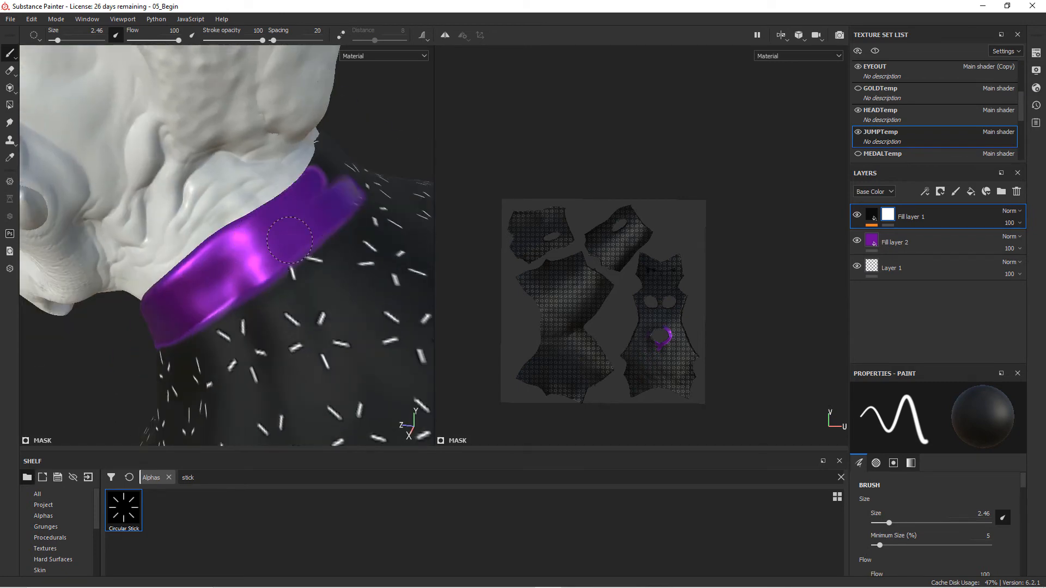
- Switch the mask brush to white and restore the star pattern along the collar's lower edge
{"action": "mouse_move", "coordinate": [218, 283]}
{"action": "left_mouse_down", "text": "alt"}
{"action": "mouse_move", "coordinate": [299, 222]}
{"action": "mouse_move", "coordinate": [190, 224]}
{"action": "mouse_move", "coordinate": [240, 278]}
{"action": "mouse_move", "coordinate": [288, 240]}
{"action": "mouse_move", "coordinate": [296, 253]}
{"action": "mouse_move", "coordinate": [264, 210]}
{"action": "mouse_move", "coordinate": [260, 222]}
{"action": "mouse_move", "coordinate": [233, 175]}
{"action": "mouse_move", "coordinate": [242, 224]}
{"action": "mouse_move", "coordinate": [309, 306]}
{"action": "left_mouse_up", "text": "alt"}
{"action": "right_click", "coordinate": [309, 306]}
{"action": "left_click", "coordinate": [491, 357]}
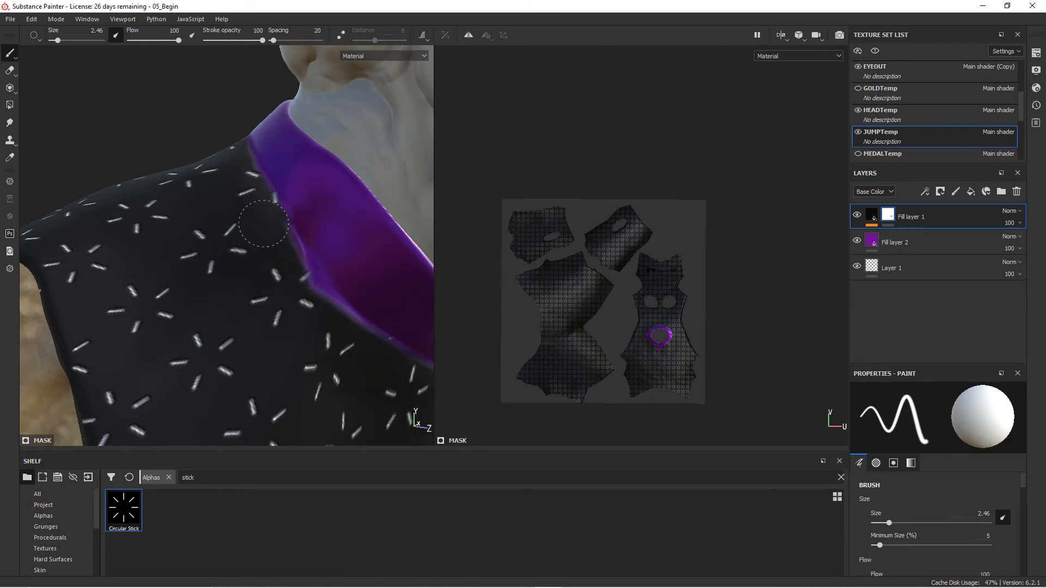
{"action": "left_click_drag", "start_coordinate": [282, 256], "coordinate": [360, 344]}
{"action": "mouse_move", "coordinate": [272, 231]}
{"action": "left_mouse_down", "text": "alt"}
{"action": "mouse_move", "coordinate": [350, 338]}
{"action": "mouse_move", "coordinate": [241, 209]}
{"action": "left_mouse_up", "text": "alt"}
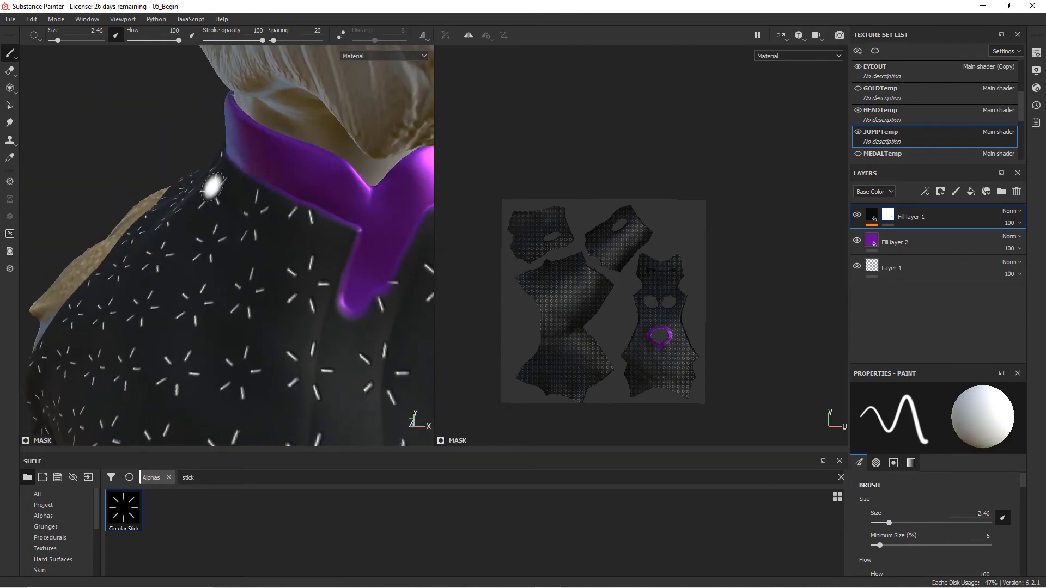
- Reduce the brush size to 0.81 and clean up the mask edges around the front of the collar
{"action": "left_click_drag", "start_coordinate": [355, 170], "coordinate": [334, 257], "text": "alt"}
{"action": "right_click", "coordinate": [333, 257]}
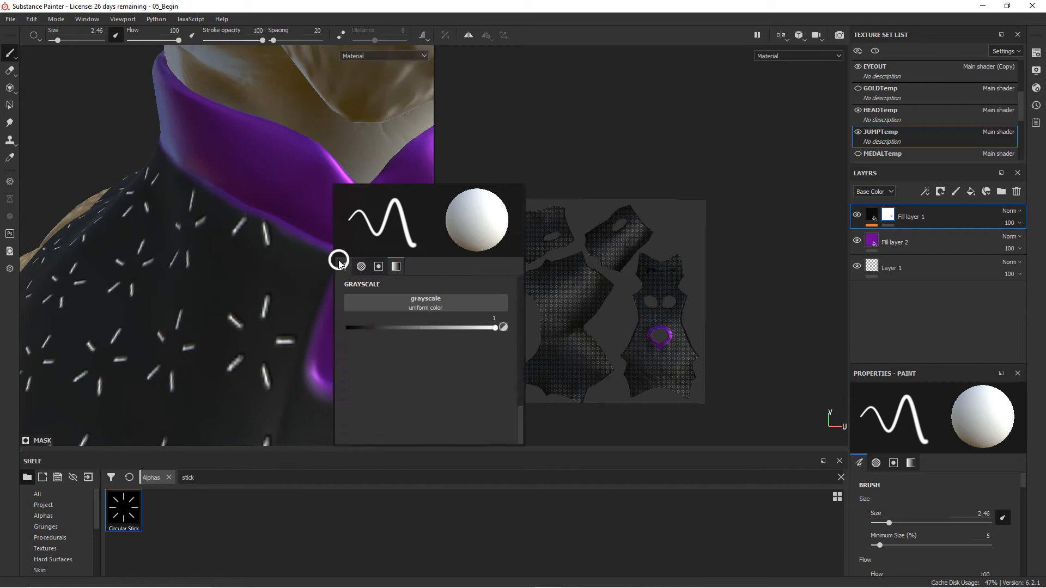
{"action": "left_click_drag", "start_coordinate": [456, 391], "coordinate": [471, 391]}
{"action": "right_click", "coordinate": [298, 198]}
{"action": "left_click", "coordinate": [308, 280]}
{"action": "left_click_drag", "start_coordinate": [342, 341], "coordinate": [331, 341]}
{"action": "mouse_move", "coordinate": [256, 219]}
{"action": "left_mouse_down", "text": "alt"}
{"action": "mouse_move", "coordinate": [330, 257]}
{"action": "mouse_move", "coordinate": [273, 331]}
{"action": "mouse_move", "coordinate": [279, 314]}
{"action": "left_mouse_up", "text": "alt"}
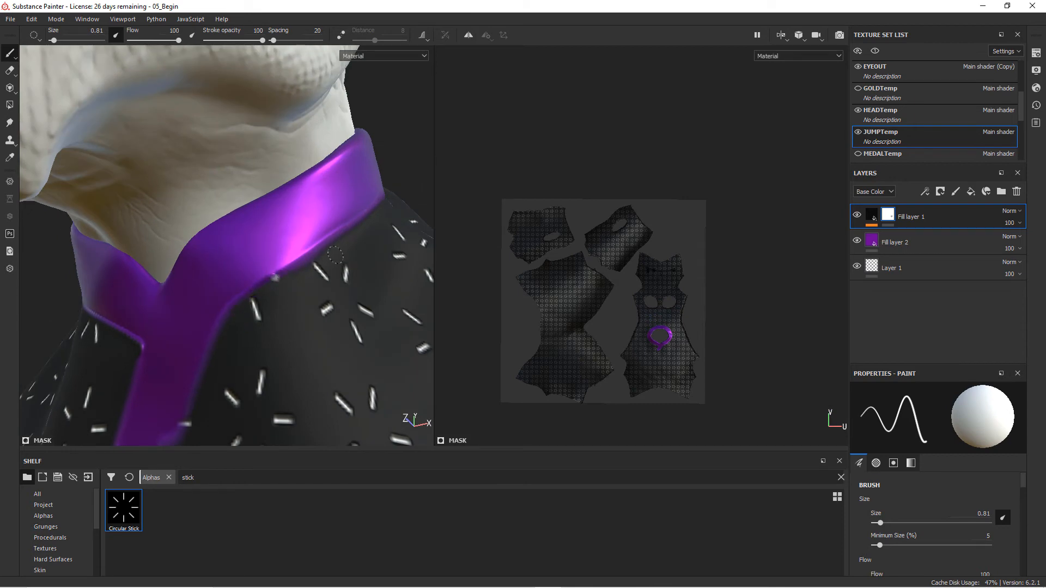
{"action": "left_click_drag", "start_coordinate": [335, 255], "coordinate": [308, 266], "text": "alt"}
{"action": "left_click_drag", "start_coordinate": [405, 214], "coordinate": [353, 230], "text": "alt"}
{"action": "left_click_drag", "start_coordinate": [274, 297], "coordinate": [314, 279], "text": "alt"}
- Set the brush to black at size 1.32 and paint the purple strip from the collar down the upper chest
{"action": "right_click_drag", "start_coordinate": [270, 281], "coordinate": [357, 264], "text": "alt"}
{"action": "right_click", "coordinate": [357, 264]}
{"action": "left_click", "coordinate": [413, 270]}
{"action": "left_click_drag", "start_coordinate": [501, 333], "coordinate": [364, 331]}
{"action": "left_click_drag", "start_coordinate": [326, 256], "coordinate": [209, 241], "text": "alt"}
{"action": "right_click", "coordinate": [209, 241]}
{"action": "mouse_move", "coordinate": [390, 280]}
{"action": "left_mouse_down"}
{"action": "mouse_move", "coordinate": [393, 363]}
{"action": "mouse_move", "coordinate": [391, 267]}
{"action": "left_mouse_up"}
{"action": "mouse_move", "coordinate": [234, 305]}
{"action": "left_mouse_down"}
{"action": "mouse_move", "coordinate": [201, 307]}
{"action": "mouse_move", "coordinate": [188, 249]}
{"action": "mouse_move", "coordinate": [201, 205]}
{"action": "left_mouse_up"}
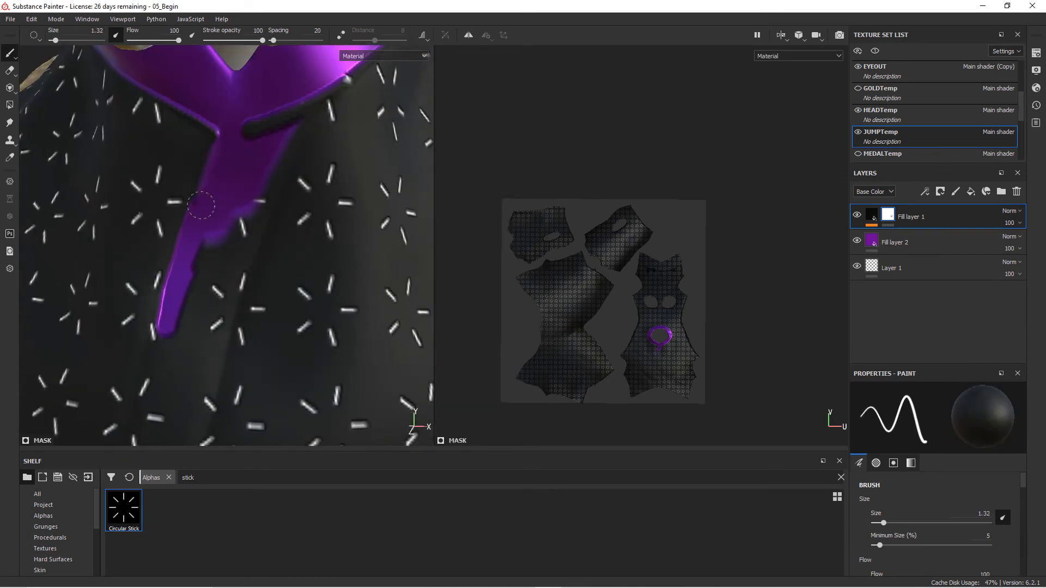
{"action": "mouse_move", "coordinate": [256, 180]}
{"action": "left_mouse_down", "text": "alt"}
{"action": "mouse_move", "coordinate": [187, 278]}
{"action": "mouse_move", "coordinate": [194, 262]}
{"action": "mouse_move", "coordinate": [182, 240]}
{"action": "mouse_move", "coordinate": [204, 163]}
{"action": "left_mouse_up", "text": "alt"}
{"action": "mouse_move", "coordinate": [185, 371]}
{"action": "left_mouse_down"}
{"action": "mouse_move", "coordinate": [245, 163]}
{"action": "mouse_move", "coordinate": [174, 311]}
{"action": "left_mouse_up"}
{"action": "left_click_drag", "start_coordinate": [258, 251], "coordinate": [213, 321], "text": "alt"}
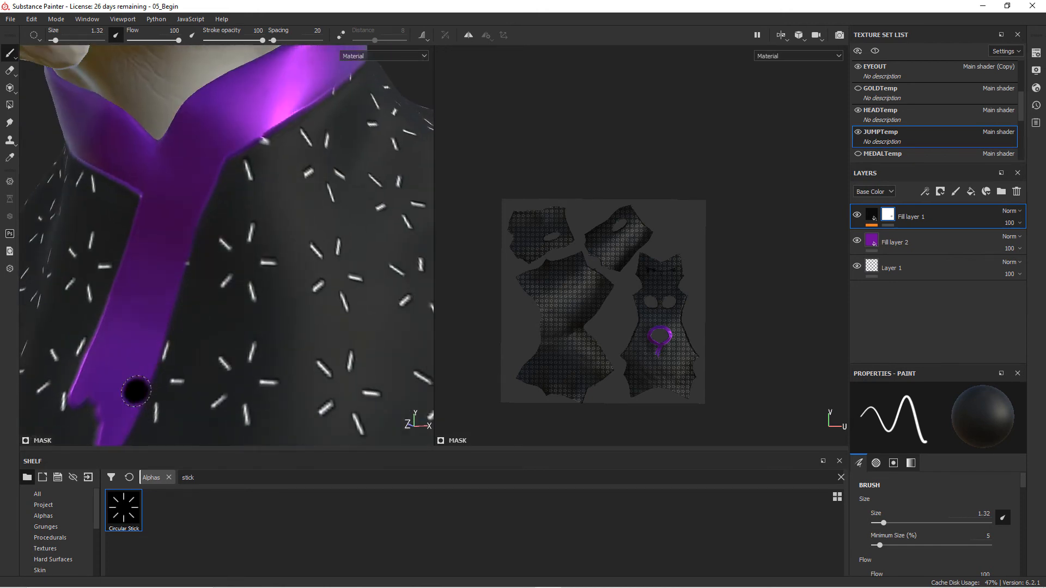
- Extend the purple strip on the mask down the front of the jumpsuit along the molded seams toward the waist
{"action": "mouse_move", "coordinate": [203, 180]}
{"action": "left_mouse_down", "text": "alt"}
{"action": "mouse_move", "coordinate": [221, 198]}
{"action": "mouse_move", "coordinate": [200, 340]}
{"action": "mouse_move", "coordinate": [245, 289]}
{"action": "left_mouse_up", "text": "alt"}
{"action": "mouse_move", "coordinate": [234, 321]}
{"action": "left_mouse_down", "text": "alt"}
{"action": "mouse_move", "coordinate": [247, 280]}
{"action": "mouse_move", "coordinate": [215, 327]}
{"action": "left_mouse_up", "text": "alt"}
{"action": "left_click_drag", "start_coordinate": [304, 159], "coordinate": [275, 299], "text": "alt"}
{"action": "mouse_move", "coordinate": [281, 252]}
{"action": "left_mouse_down", "text": "alt"}
{"action": "mouse_move", "coordinate": [294, 229]}
{"action": "mouse_move", "coordinate": [269, 370]}
{"action": "mouse_move", "coordinate": [297, 278]}
{"action": "left_mouse_up", "text": "alt"}
{"action": "mouse_move", "coordinate": [305, 250]}
{"action": "left_mouse_down", "text": "alt"}
{"action": "mouse_move", "coordinate": [362, 168]}
{"action": "mouse_move", "coordinate": [309, 276]}
{"action": "mouse_move", "coordinate": [335, 257]}
{"action": "mouse_move", "coordinate": [326, 311]}
{"action": "left_mouse_up", "text": "alt"}
{"action": "mouse_move", "coordinate": [346, 261]}
{"action": "left_mouse_down", "text": "alt"}
{"action": "mouse_move", "coordinate": [318, 239]}
{"action": "mouse_move", "coordinate": [314, 322]}
{"action": "left_mouse_up", "text": "alt"}
{"action": "mouse_move", "coordinate": [303, 223]}
{"action": "left_mouse_down"}
{"action": "mouse_move", "coordinate": [302, 289]}
{"action": "mouse_move", "coordinate": [346, 193]}
{"action": "left_mouse_up"}
{"action": "left_click_drag", "start_coordinate": [292, 152], "coordinate": [280, 331]}
{"action": "mouse_move", "coordinate": [322, 206]}
{"action": "left_mouse_down", "text": "alt"}
{"action": "mouse_move", "coordinate": [369, 267]}
{"action": "mouse_move", "coordinate": [344, 302]}
{"action": "left_mouse_up", "text": "alt"}
{"action": "left_click_drag", "start_coordinate": [299, 201], "coordinate": [289, 285]}
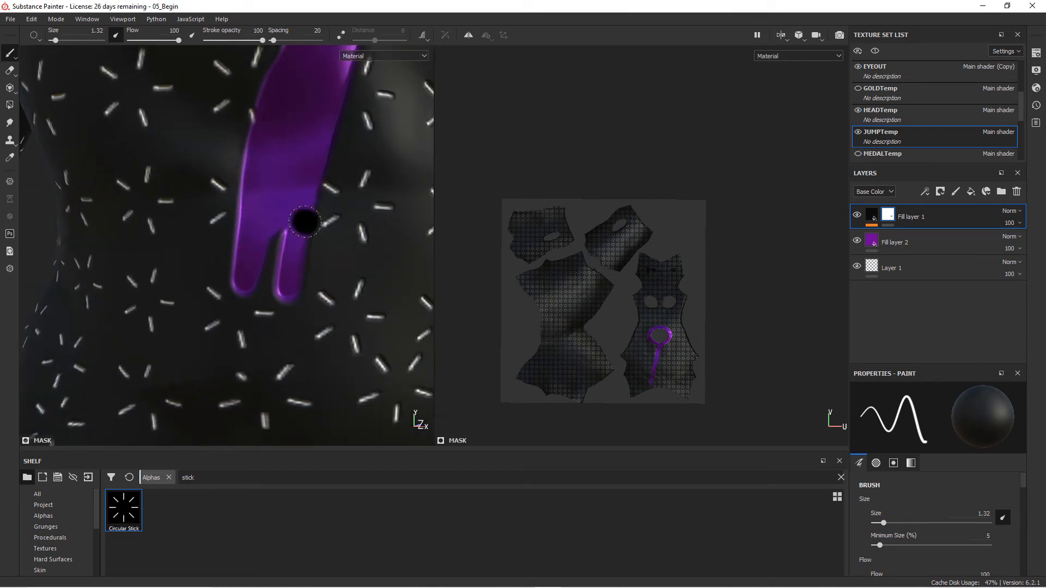
- Paint the upper part of a purple stripe on the mask, from the hip down the outer thigh between the seams
{"action": "right_click_drag", "start_coordinate": [288, 285], "coordinate": [334, 413], "text": "alt"}
{"action": "mouse_move", "coordinate": [327, 216]}
{"action": "left_mouse_down", "text": "alt"}
{"action": "mouse_move", "coordinate": [275, 206]}
{"action": "mouse_move", "coordinate": [325, 260]}
{"action": "mouse_move", "coordinate": [293, 130]}
{"action": "left_mouse_up", "text": "alt"}
{"action": "right_click_drag", "start_coordinate": [359, 290], "coordinate": [334, 328], "text": "alt"}
{"action": "left_click_drag", "start_coordinate": [335, 329], "coordinate": [328, 352], "text": "alt"}
{"action": "middle_click_drag", "start_coordinate": [328, 351], "coordinate": [304, 191], "text": "alt"}
{"action": "left_click_drag", "start_coordinate": [303, 192], "coordinate": [286, 225], "text": "alt"}
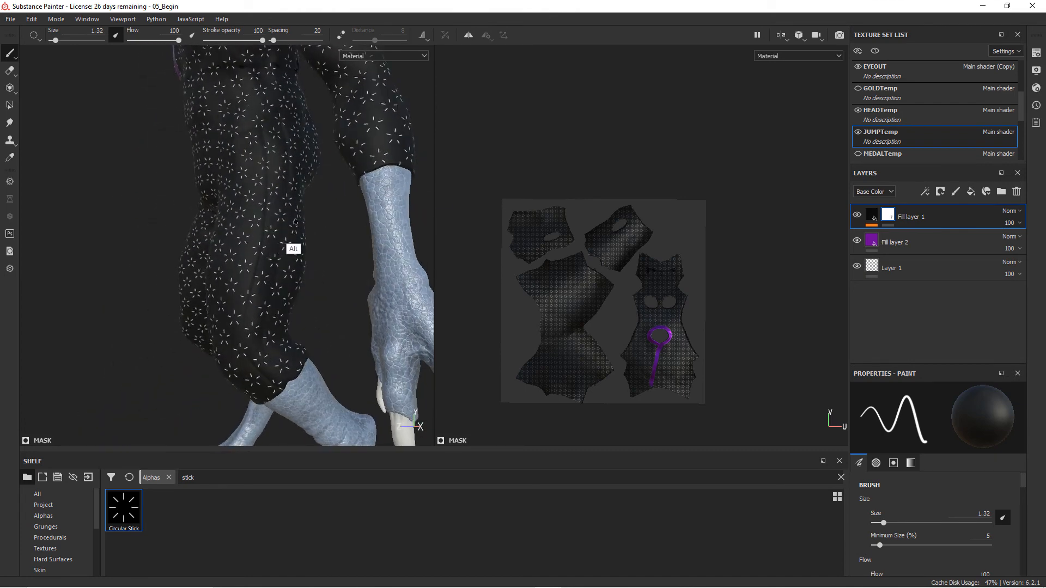
{"action": "right_click_drag", "start_coordinate": [286, 225], "coordinate": [402, 235], "text": "alt"}
{"action": "middle_click_drag", "start_coordinate": [402, 235], "coordinate": [360, 245], "text": "alt"}
{"action": "right_click_drag", "start_coordinate": [360, 245], "coordinate": [448, 293], "text": "alt"}
{"action": "mouse_move", "coordinate": [359, 242]}
{"action": "left_mouse_down", "text": "alt"}
{"action": "mouse_move", "coordinate": [378, 257]}
{"action": "mouse_move", "coordinate": [355, 244]}
{"action": "left_mouse_up", "text": "alt"}
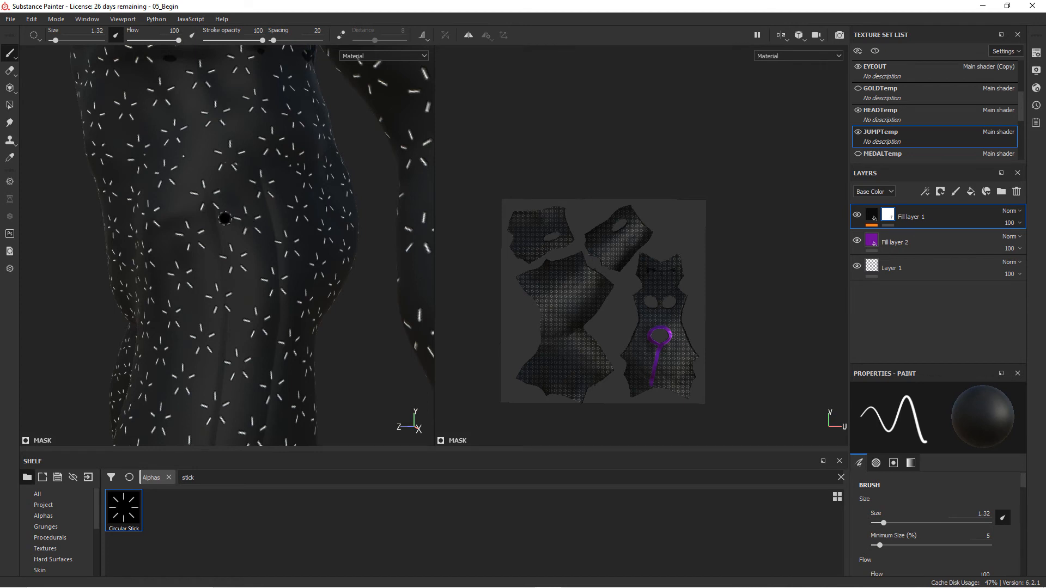
{"action": "left_click_drag", "start_coordinate": [225, 228], "coordinate": [231, 282]}
{"action": "left_click_drag", "start_coordinate": [228, 202], "coordinate": [235, 240]}
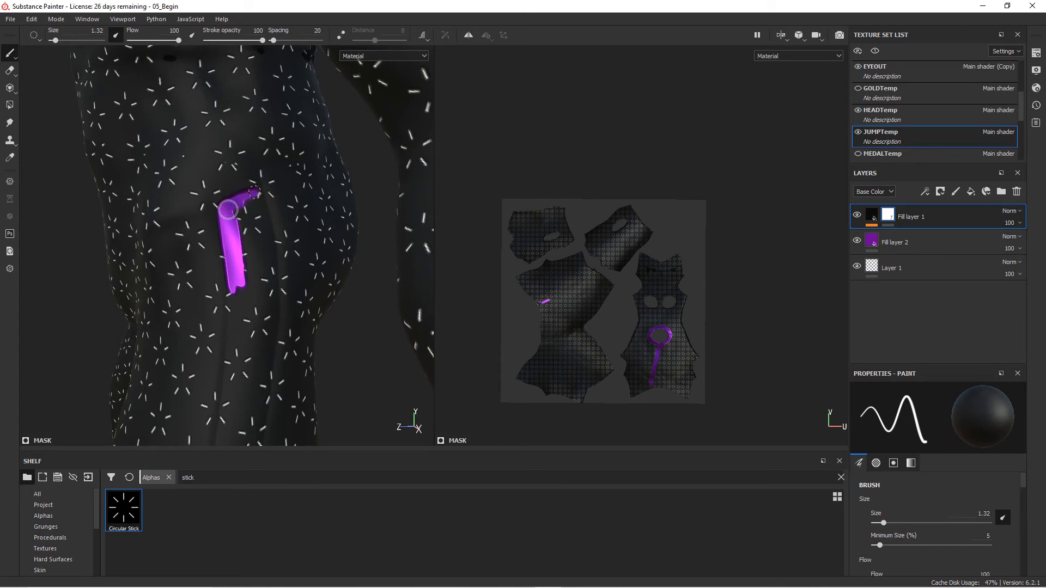
{"action": "mouse_move", "coordinate": [268, 247]}
{"action": "left_mouse_down"}
{"action": "mouse_move", "coordinate": [271, 299]}
{"action": "mouse_move", "coordinate": [266, 267]}
{"action": "left_mouse_up"}
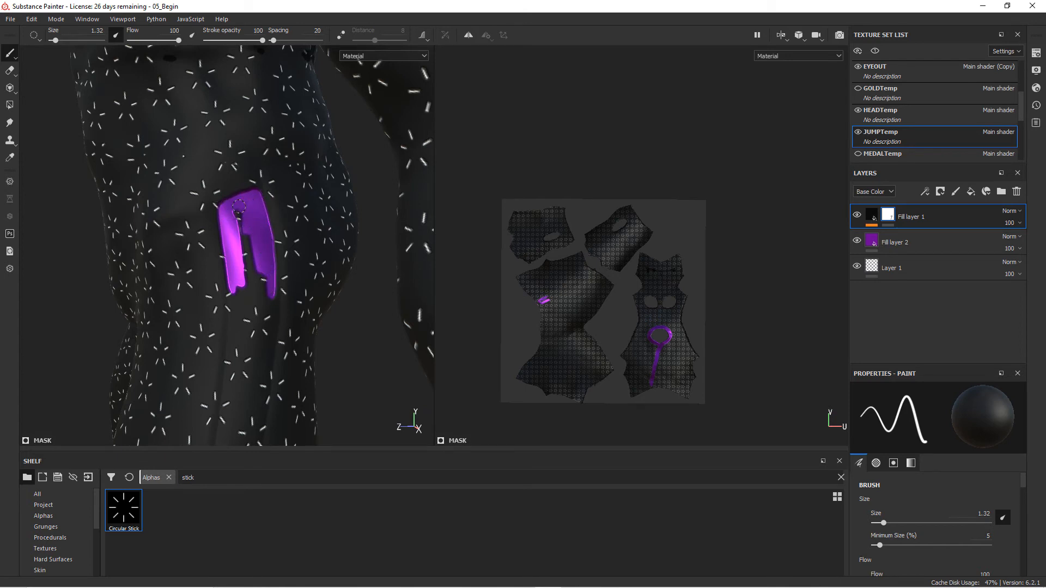
{"action": "middle_click_drag", "start_coordinate": [284, 277], "coordinate": [273, 157], "text": "alt"}
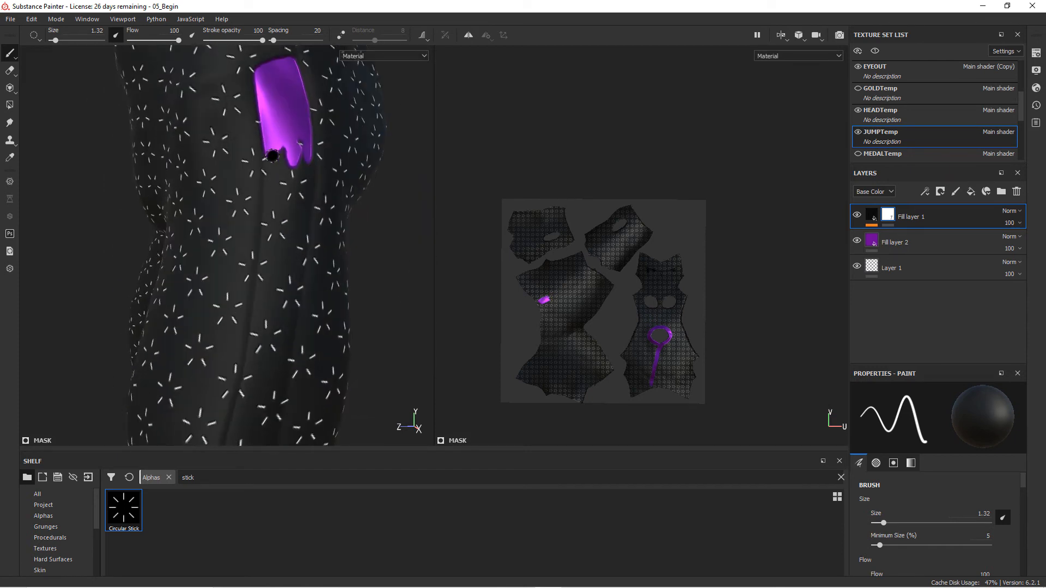
{"action": "mouse_move", "coordinate": [268, 141]}
{"action": "left_mouse_down"}
{"action": "mouse_move", "coordinate": [268, 213]}
{"action": "mouse_move", "coordinate": [288, 139]}
{"action": "mouse_move", "coordinate": [305, 180]}
{"action": "mouse_move", "coordinate": [272, 234]}
{"action": "left_mouse_up"}
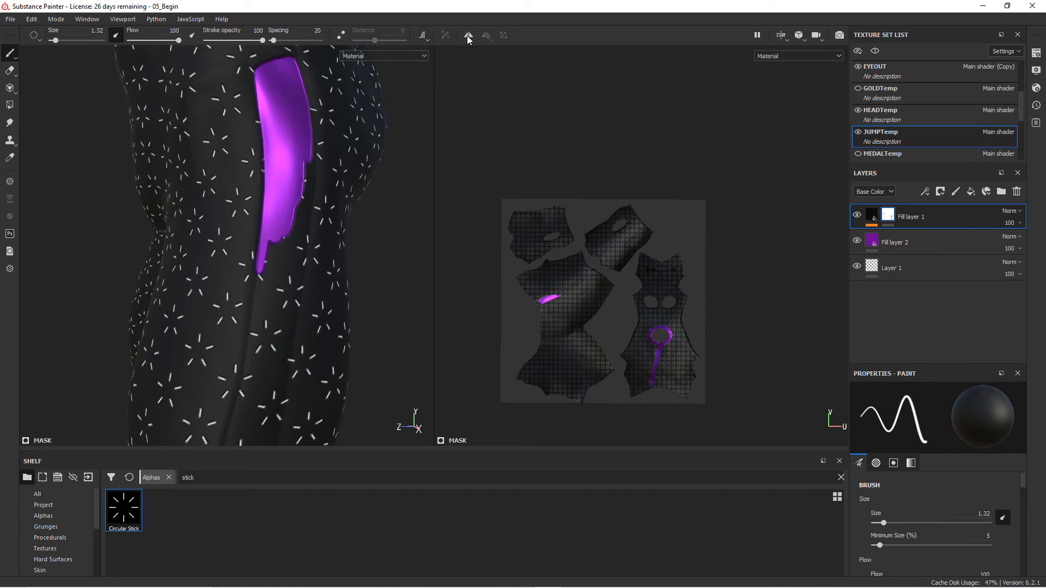
- Continue the purple stripe down the outer side of the leg past the knee and fill its width
{"action": "middle_click_drag", "start_coordinate": [289, 234], "coordinate": [256, 71], "text": "alt"}
{"action": "left_click_drag", "start_coordinate": [170, 351], "coordinate": [215, 204]}
{"action": "left_click_drag", "start_coordinate": [223, 129], "coordinate": [207, 256]}
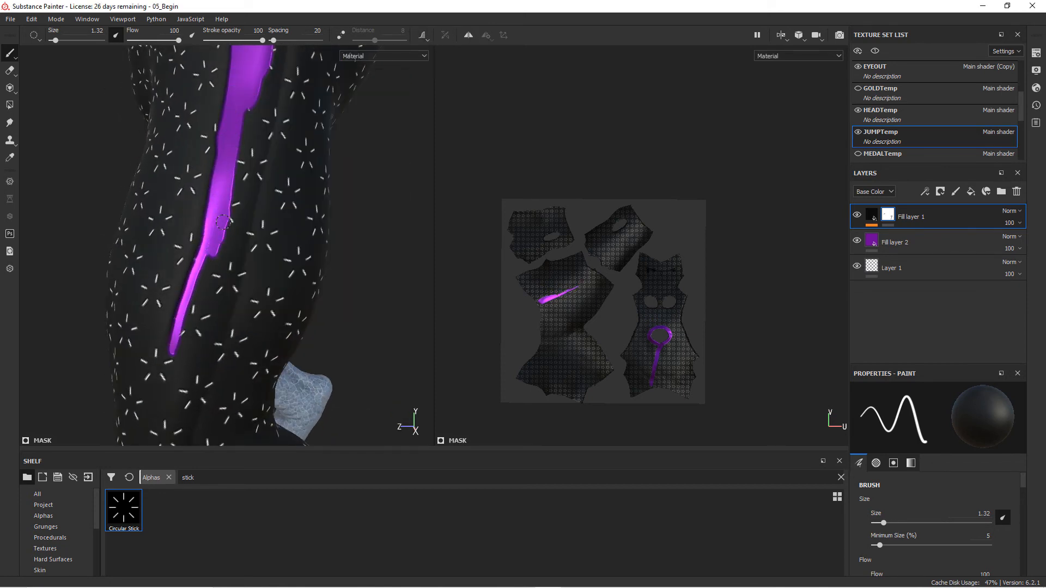
{"action": "middle_click_drag", "start_coordinate": [213, 348], "coordinate": [288, 163], "text": "alt"}
{"action": "left_click_drag", "start_coordinate": [228, 270], "coordinate": [259, 125]}
- Finish the lower end of the leg stripe down to the trouser hem and fill its remaining gaps
{"action": "left_click_drag", "start_coordinate": [295, 353], "coordinate": [245, 355], "text": "alt"}
{"action": "left_click_drag", "start_coordinate": [341, 371], "coordinate": [277, 316]}
{"action": "mouse_move", "coordinate": [264, 281]}
{"action": "left_mouse_down"}
{"action": "mouse_move", "coordinate": [304, 351]}
{"action": "mouse_move", "coordinate": [299, 382]}
{"action": "mouse_move", "coordinate": [256, 297]}
{"action": "mouse_move", "coordinate": [297, 98]}
{"action": "mouse_move", "coordinate": [253, 224]}
{"action": "left_mouse_up"}
{"action": "mouse_move", "coordinate": [253, 223]}
{"action": "left_mouse_down"}
{"action": "mouse_move", "coordinate": [245, 283]}
{"action": "mouse_move", "coordinate": [240, 250]}
{"action": "left_mouse_up"}
{"action": "left_click_drag", "start_coordinate": [287, 189], "coordinate": [256, 174], "text": "alt"}
{"action": "mouse_move", "coordinate": [255, 136]}
{"action": "left_mouse_down"}
{"action": "mouse_move", "coordinate": [231, 305]}
{"action": "mouse_move", "coordinate": [211, 284]}
{"action": "mouse_move", "coordinate": [235, 188]}
{"action": "mouse_move", "coordinate": [238, 250]}
{"action": "left_mouse_up"}
- Extend the top of the leg stripe upward across the hip onto the torso
{"action": "left_click_drag", "start_coordinate": [238, 250], "coordinate": [182, 152], "text": "alt"}
{"action": "middle_click_drag", "start_coordinate": [182, 152], "coordinate": [248, 214], "text": "alt"}
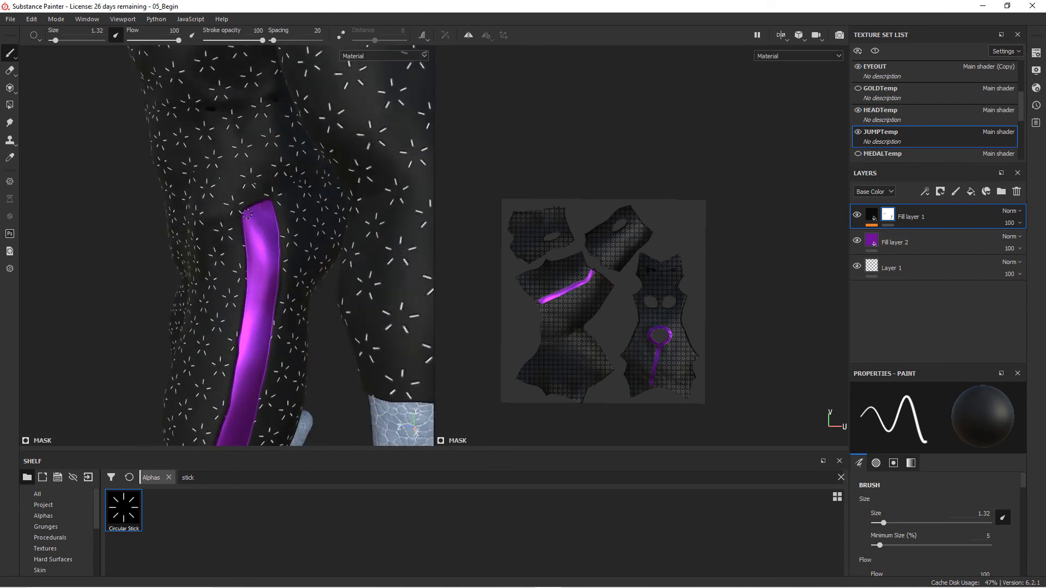
{"action": "mouse_move", "coordinate": [249, 201]}
{"action": "left_mouse_down"}
{"action": "mouse_move", "coordinate": [267, 203]}
{"action": "mouse_move", "coordinate": [207, 285]}
{"action": "mouse_move", "coordinate": [299, 229]}
{"action": "mouse_move", "coordinate": [168, 264]}
{"action": "mouse_move", "coordinate": [345, 252]}
{"action": "mouse_move", "coordinate": [260, 285]}
{"action": "left_mouse_up"}
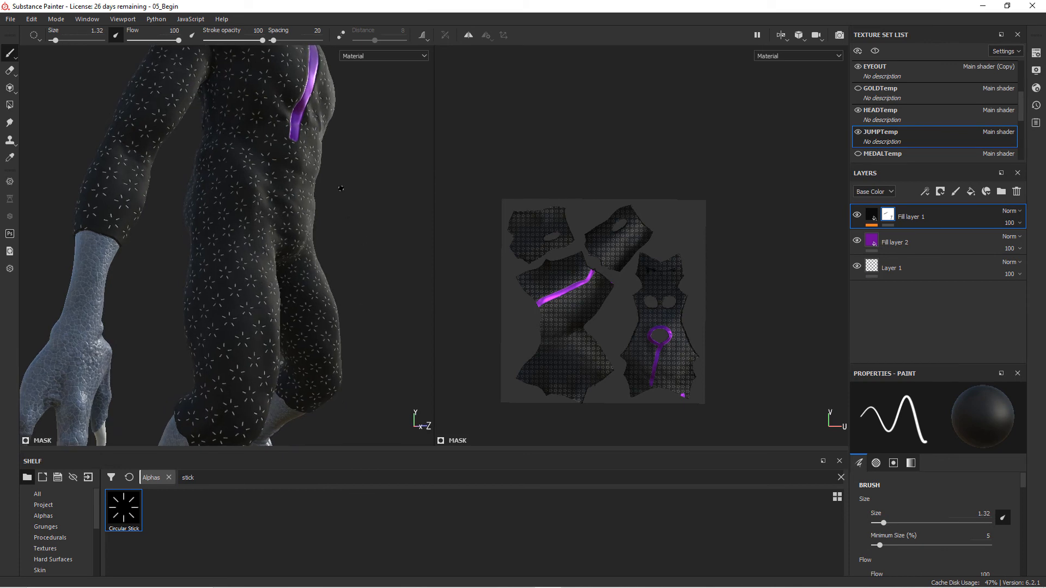
- Turn to the opposite side of the jumpsuit and rotate the environment lighting
{"action": "left_click_drag", "start_coordinate": [265, 250], "coordinate": [255, 252], "text": "alt"}
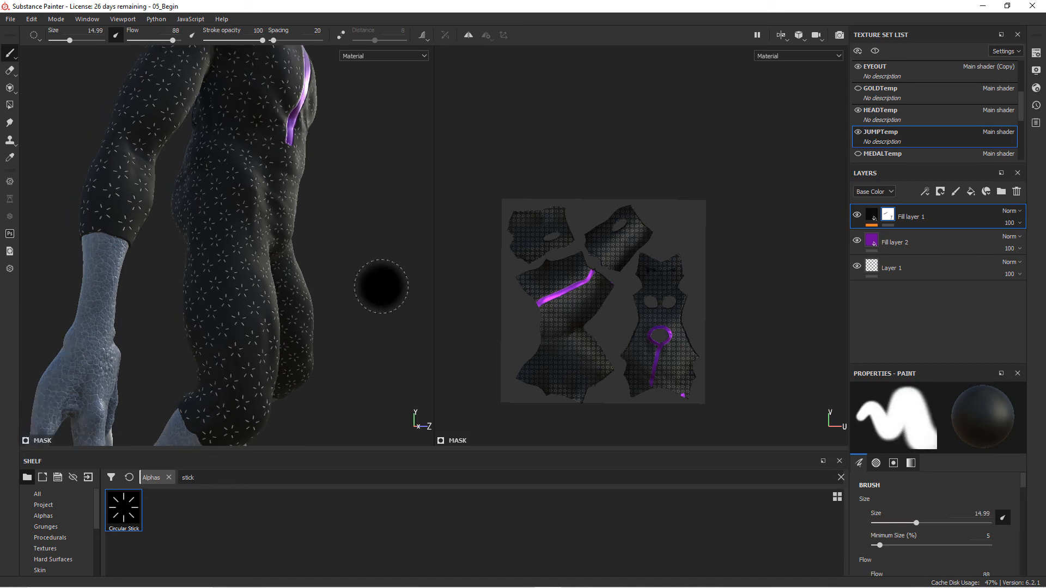
{"action": "right_click_drag", "start_coordinate": [383, 287], "coordinate": [353, 287], "text": "shift"}
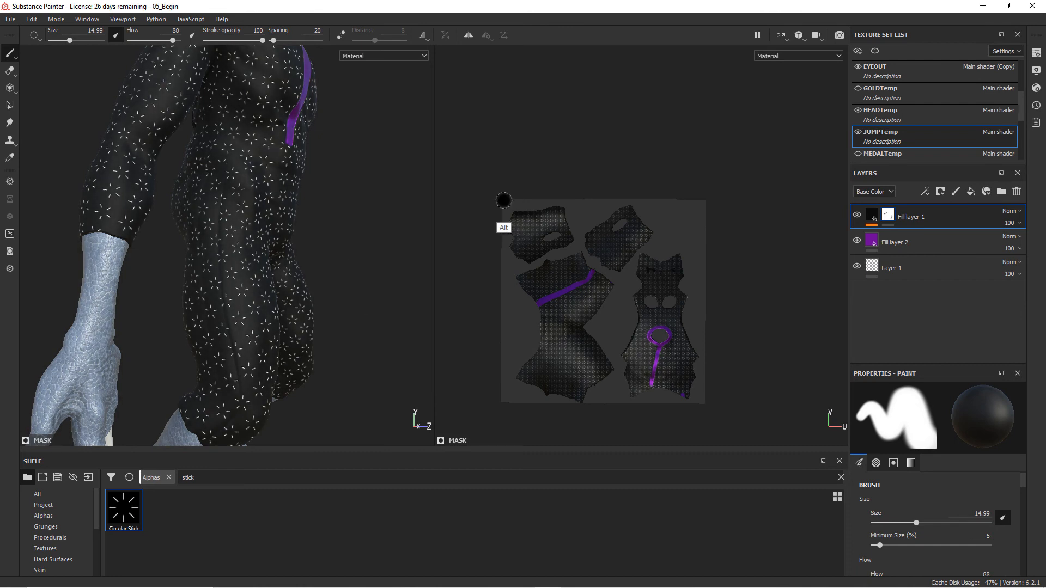
{"action": "left_click_drag", "start_coordinate": [504, 198], "coordinate": [499, 212], "text": "alt"}
- Set the brush size to 1.52 and start a matching purple stripe on the outer side of the opposite leg
{"action": "middle_click_drag", "start_coordinate": [298, 251], "coordinate": [316, 273], "text": "alt"}
{"action": "left_click_drag", "start_coordinate": [316, 272], "coordinate": [314, 264], "text": "alt"}
{"action": "right_click_drag", "start_coordinate": [314, 264], "coordinate": [348, 267], "text": "alt"}
{"action": "middle_click_drag", "start_coordinate": [348, 266], "coordinate": [354, 213], "text": "alt"}
{"action": "right_click_drag", "start_coordinate": [354, 213], "coordinate": [410, 213], "text": "alt"}
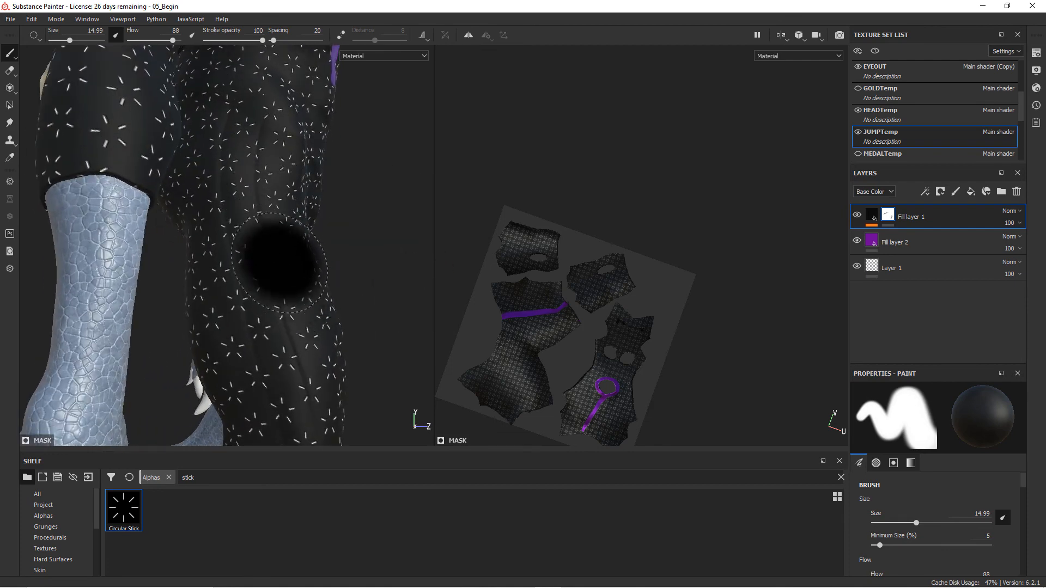
{"action": "scroll", "coordinate": [258, 250], "scroll_direction": "up", "scroll_amount": 1}
{"action": "right_click_drag", "start_coordinate": [247, 263], "coordinate": [232, 292], "text": "ctrl"}
{"action": "left_click_drag", "start_coordinate": [242, 271], "coordinate": [272, 335]}
{"action": "middle_click_drag", "start_coordinate": [272, 335], "coordinate": [237, 220], "text": "alt"}
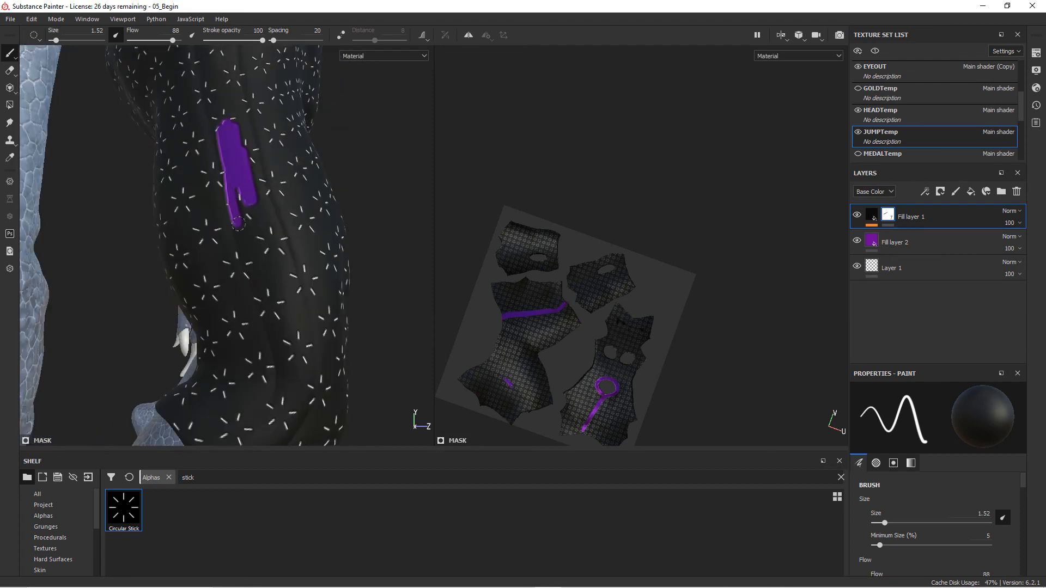
{"action": "left_click_drag", "start_coordinate": [246, 252], "coordinate": [272, 318]}
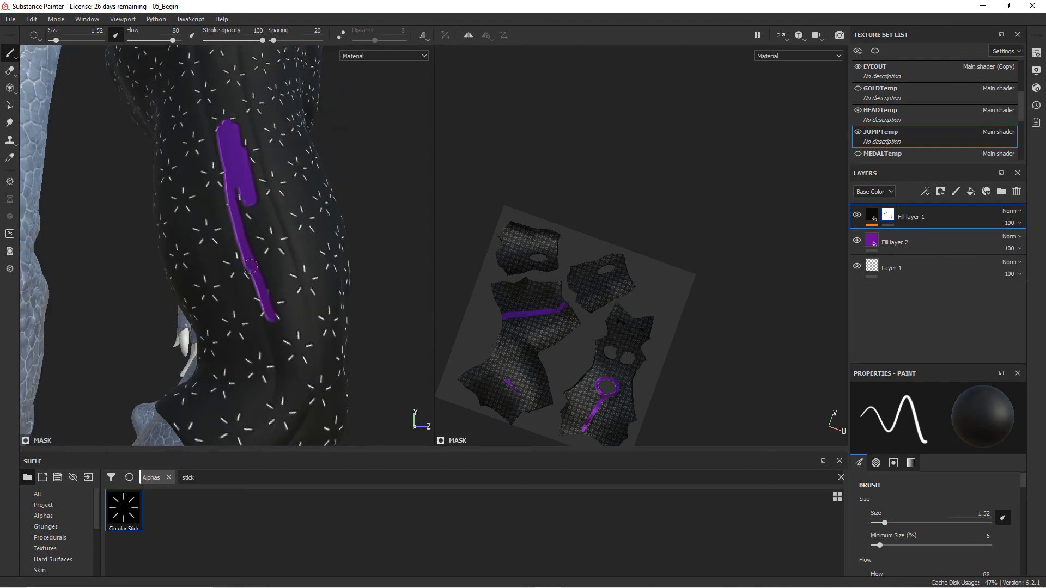
- Continue the opposite leg's stripe down the lower leg to the trouser hem
{"action": "mouse_move", "coordinate": [257, 268]}
{"action": "left_mouse_down"}
{"action": "mouse_move", "coordinate": [281, 373]}
{"action": "mouse_move", "coordinate": [297, 276]}
{"action": "mouse_move", "coordinate": [221, 358]}
{"action": "mouse_move", "coordinate": [209, 354]}
{"action": "left_mouse_up"}
{"action": "mouse_move", "coordinate": [265, 375]}
{"action": "left_mouse_down"}
{"action": "mouse_move", "coordinate": [326, 306]}
{"action": "mouse_move", "coordinate": [354, 310]}
{"action": "left_mouse_up"}
{"action": "mouse_move", "coordinate": [314, 322]}
{"action": "left_mouse_down"}
{"action": "mouse_move", "coordinate": [330, 300]}
{"action": "mouse_move", "coordinate": [288, 328]}
{"action": "left_mouse_up"}
- Extend the opposite leg's stripe up the thigh to the hip and check the whole jumpsuit from the front
{"action": "mouse_move", "coordinate": [263, 369]}
{"action": "left_mouse_down", "text": "alt"}
{"action": "mouse_move", "coordinate": [269, 182]}
{"action": "mouse_move", "coordinate": [307, 349]}
{"action": "left_mouse_up", "text": "alt"}
{"action": "left_click_drag", "start_coordinate": [293, 311], "coordinate": [284, 391], "text": "alt"}
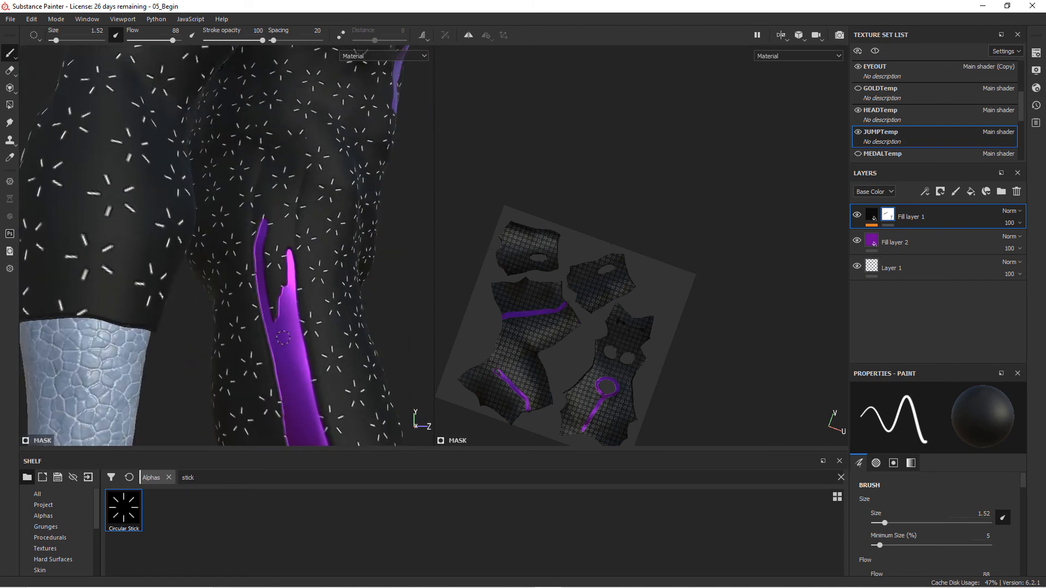
{"action": "left_click_drag", "start_coordinate": [285, 277], "coordinate": [263, 318], "text": "alt"}
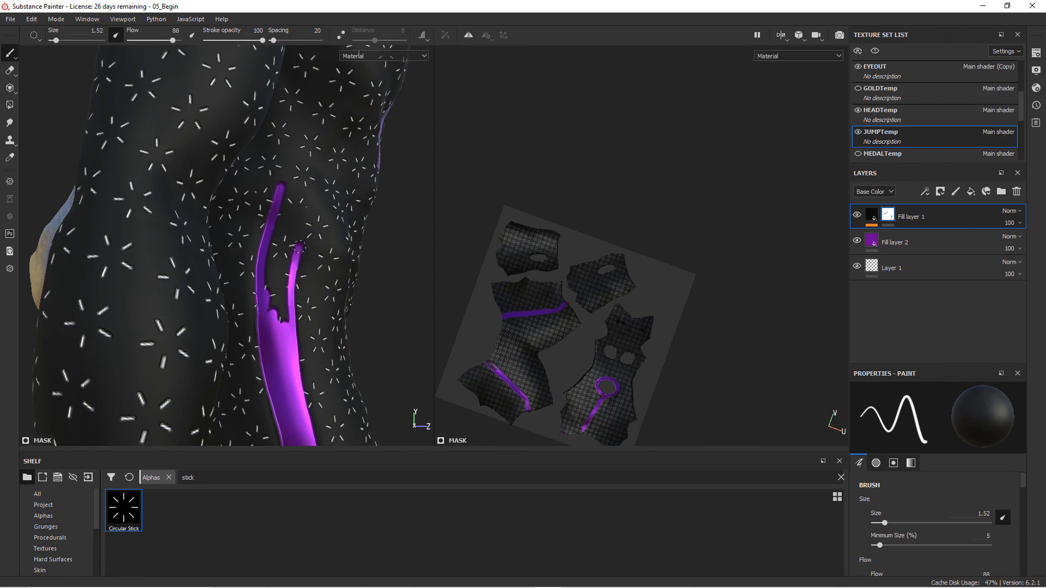
{"action": "left_click_drag", "start_coordinate": [290, 214], "coordinate": [305, 344], "text": "alt"}
{"action": "left_click_drag", "start_coordinate": [300, 280], "coordinate": [268, 245], "text": "alt"}
{"action": "right_click_drag", "start_coordinate": [347, 211], "coordinate": [316, 321], "text": "alt"}
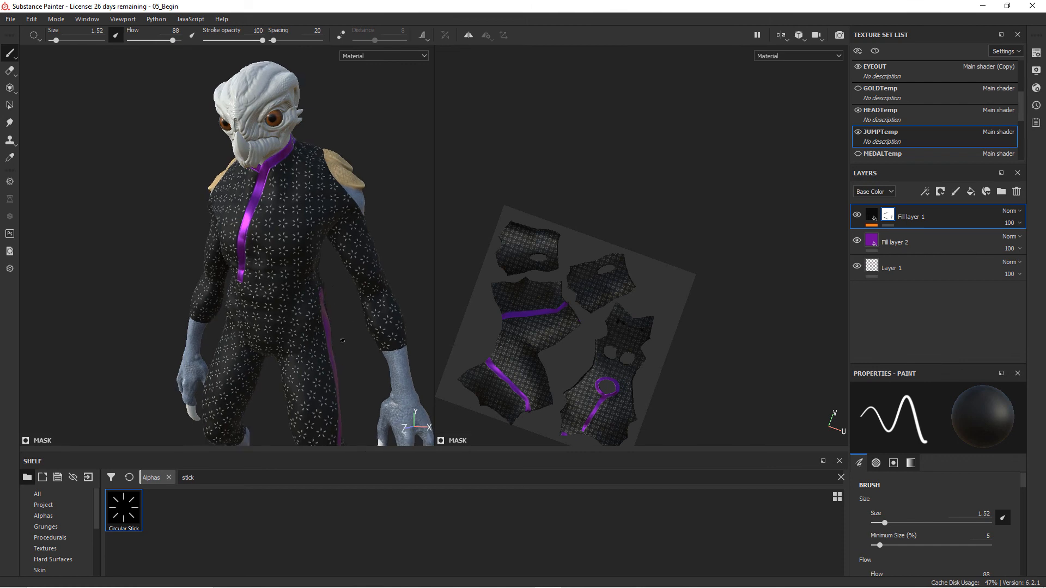
{"action": "left_click_drag", "start_coordinate": [342, 311], "coordinate": [348, 307], "text": "alt"}
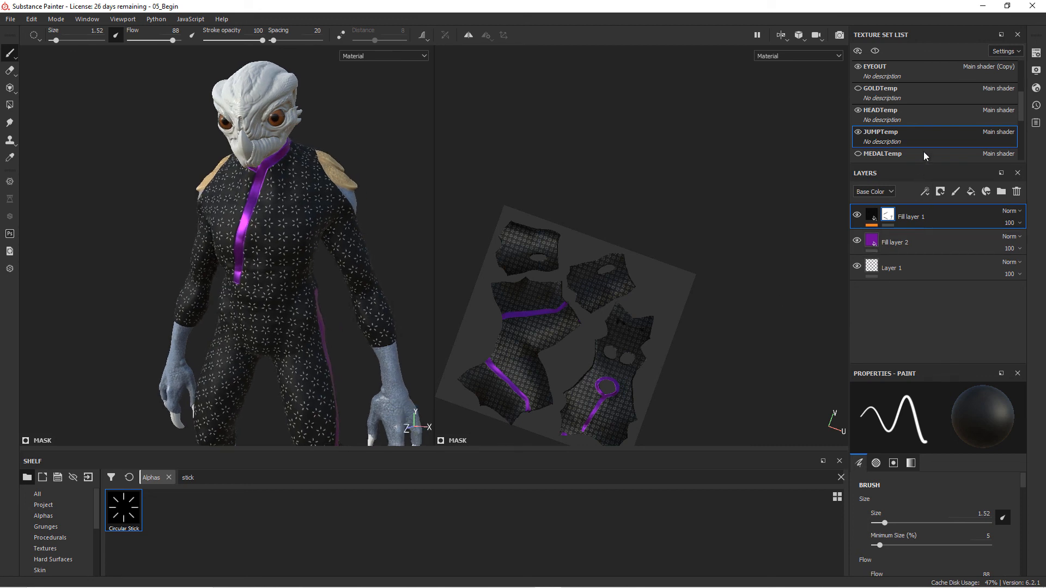